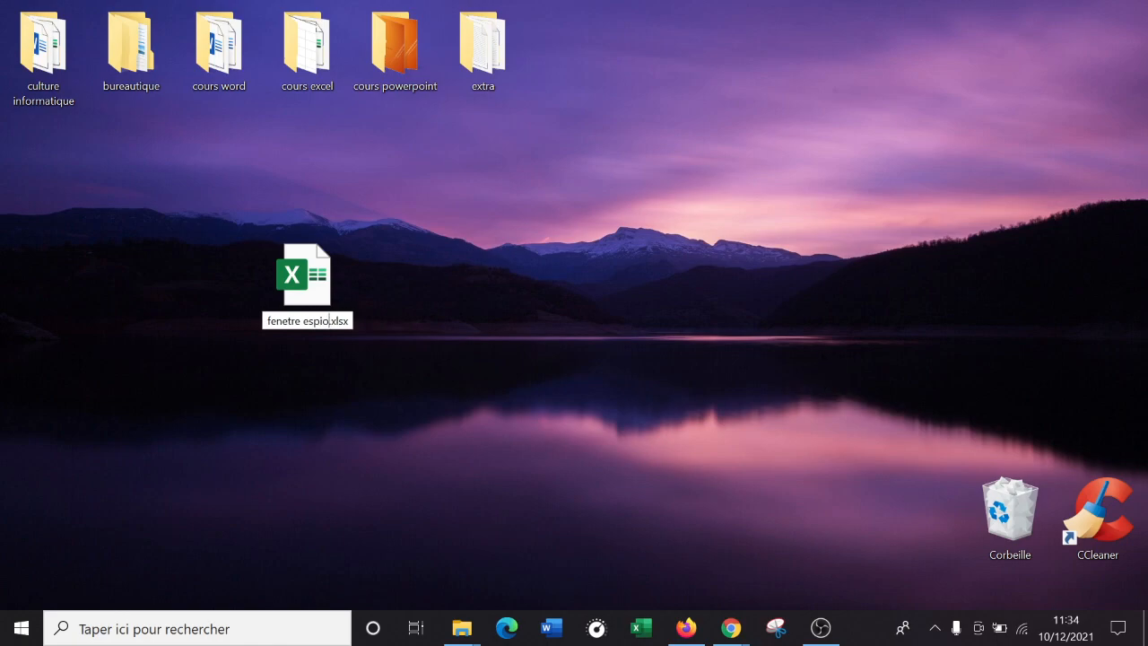
# Open the workbook fenetre espion.xlsx from the desktop.
pyautogui.doubleClick(344, 266)
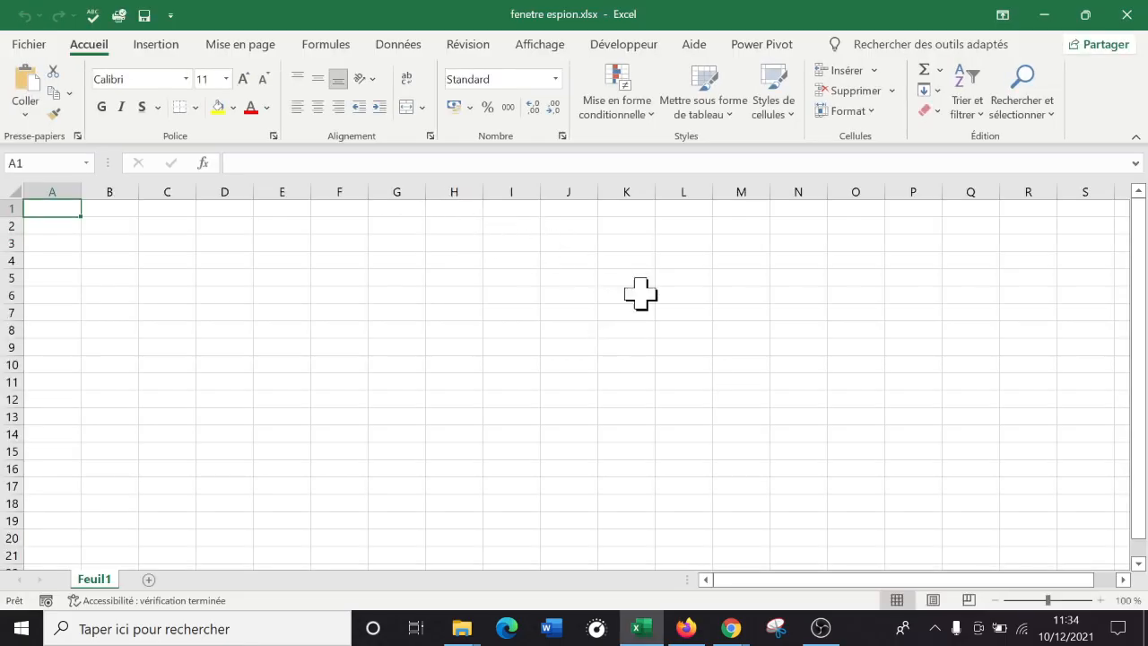
pyautogui.click(352, 47)
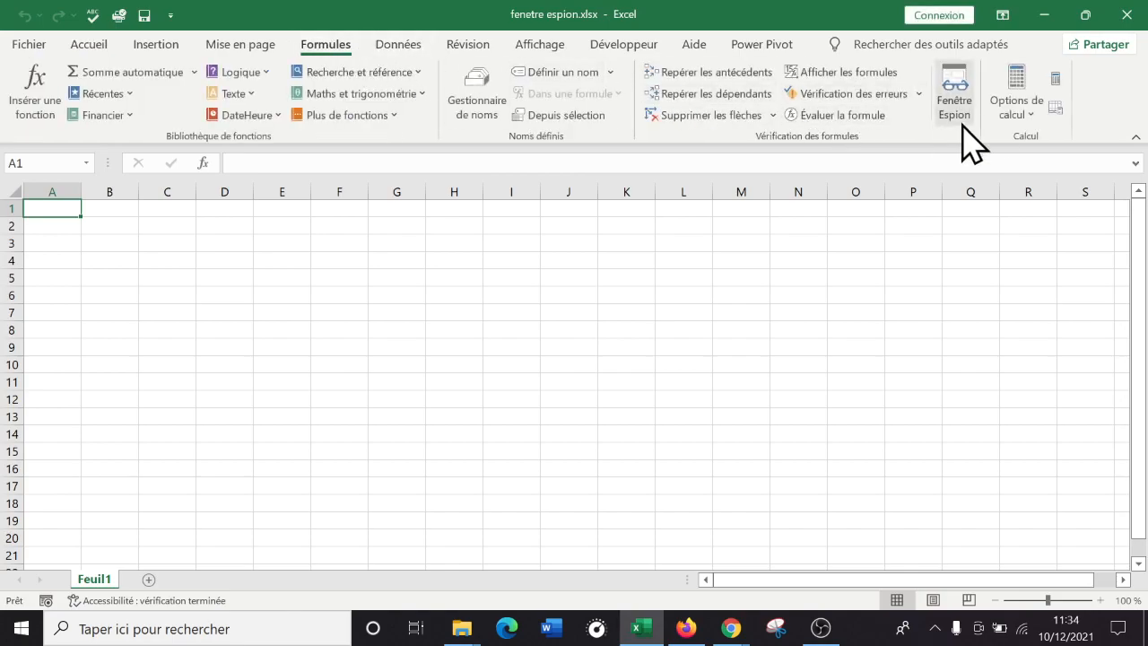
# Rename the worksheet Feuil1 as roue.
pyautogui.click(1100, 600)
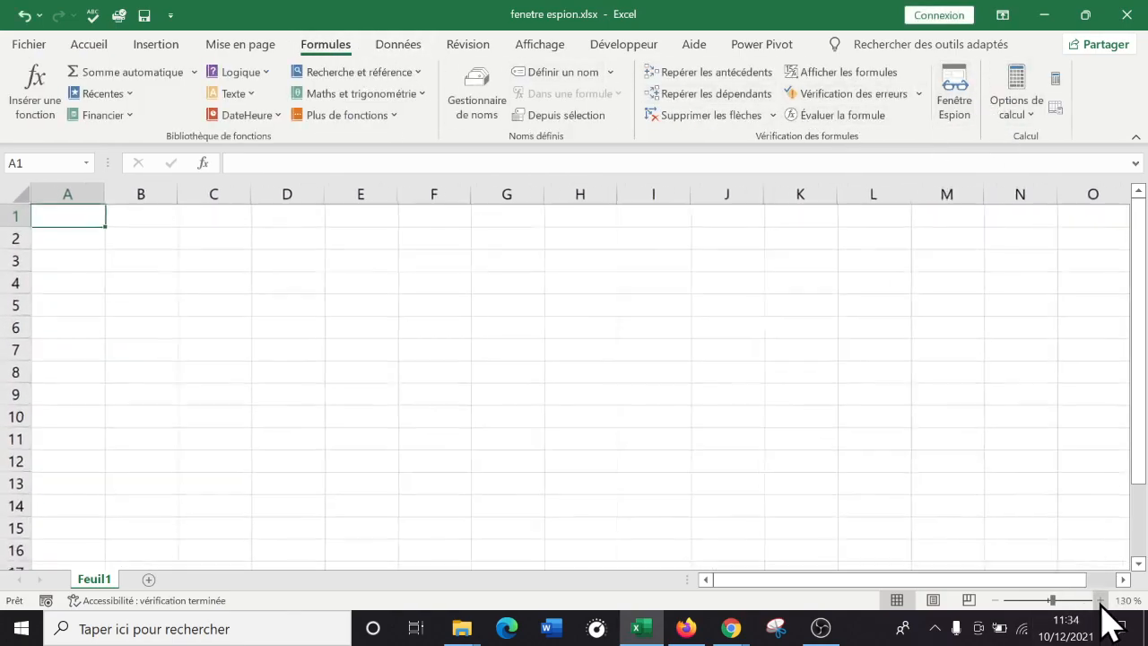
pyautogui.click(1100, 600)
pyautogui.click(1100, 600)
pyautogui.click(344, 359)
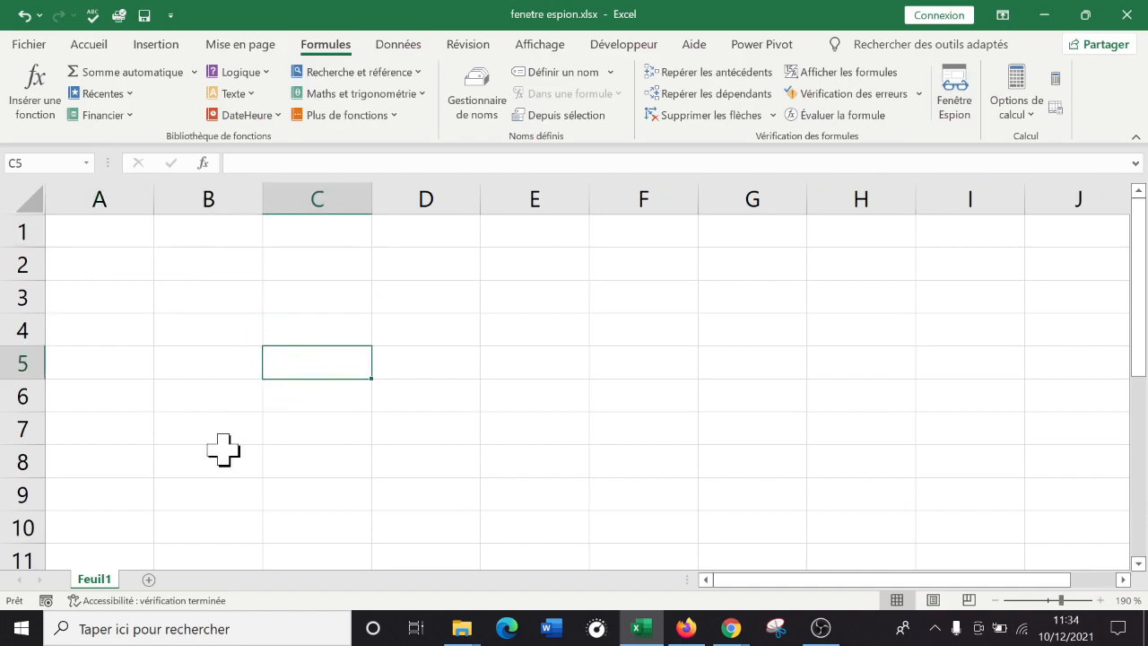
pyautogui.doubleClick(99, 572)
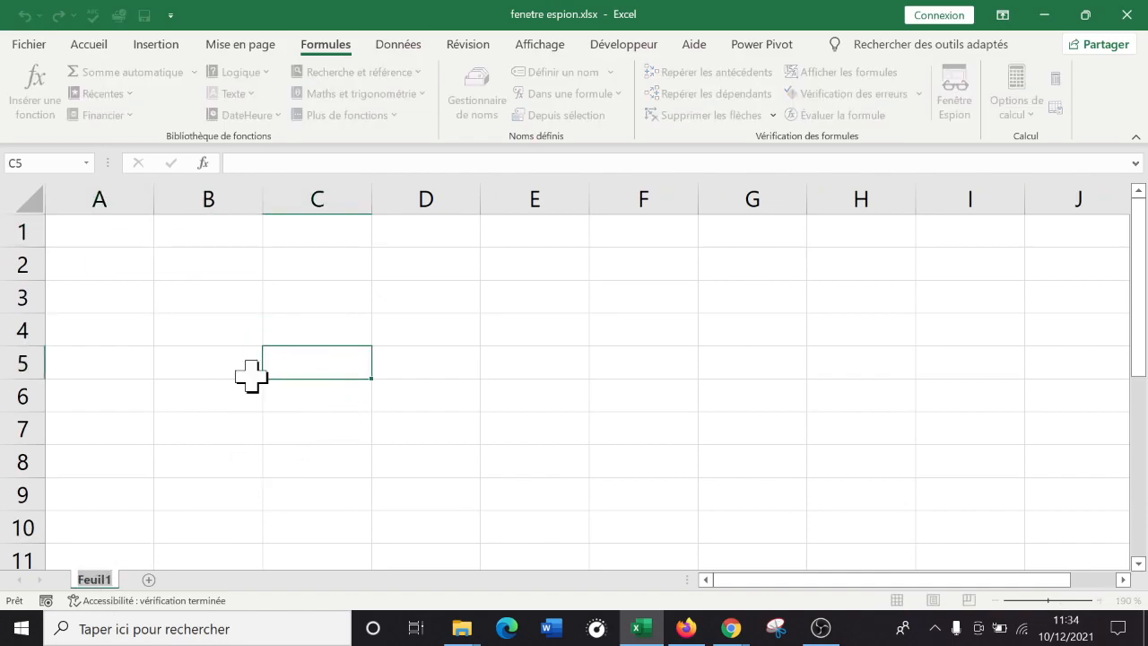
pyautogui.click(114, 332)
pyautogui.doubleClick(96, 578)
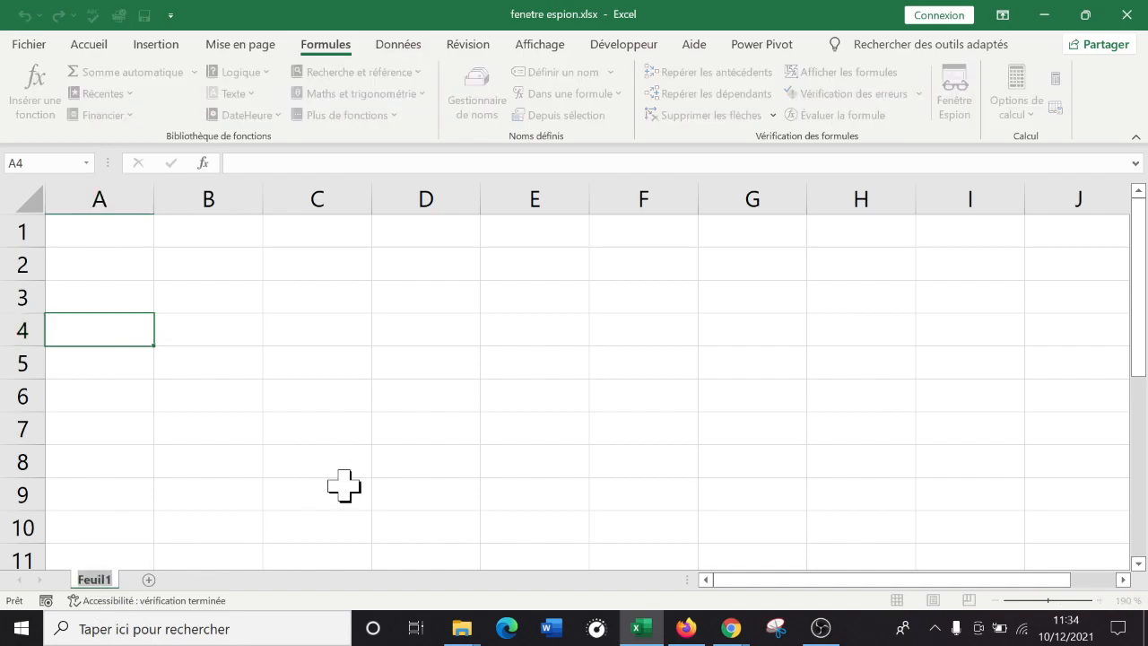
pyautogui.write('roue')
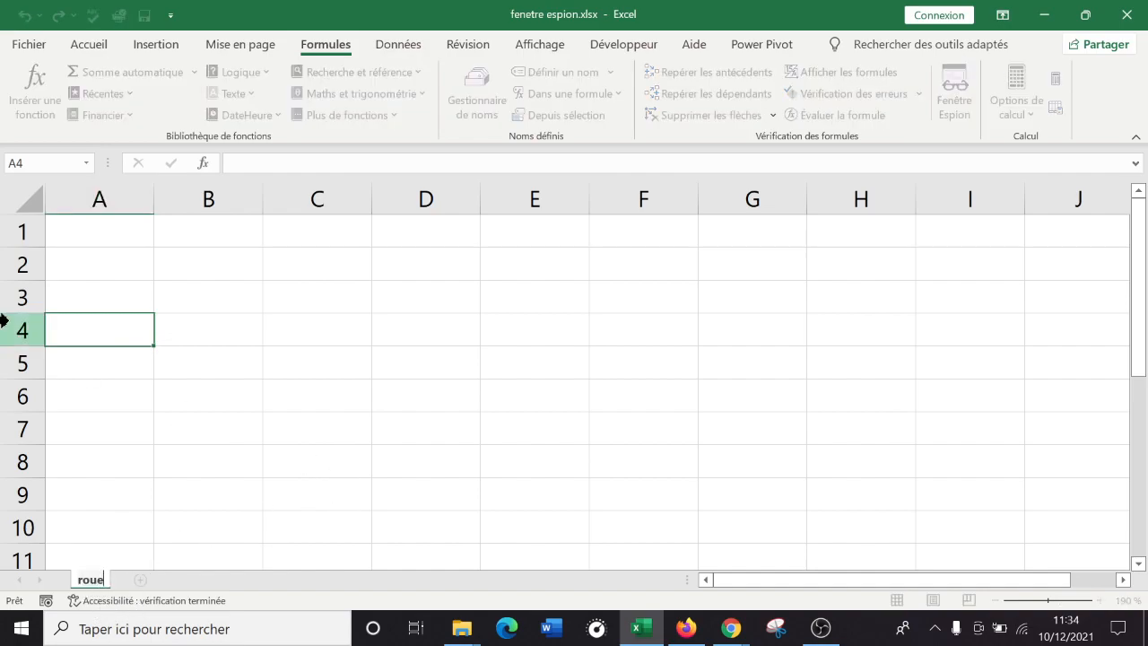
pyautogui.click(214, 354)
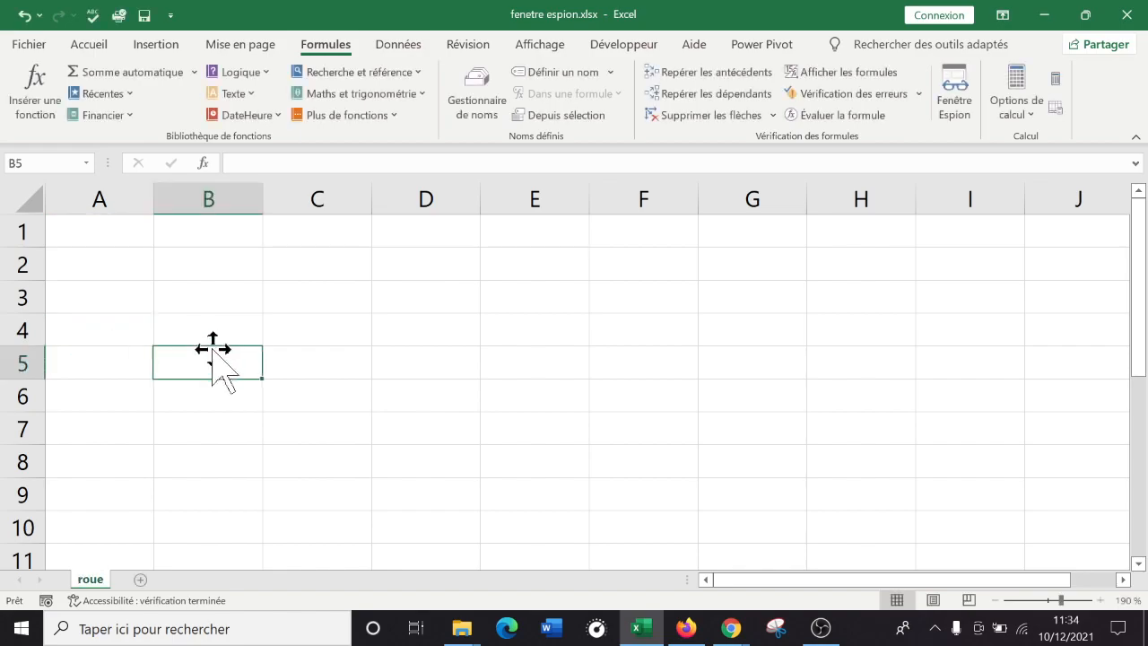
pyautogui.click(348, 304)
# Enter the labels caoutchou in A1 and rayon in A2 of the roue sheet.
pyautogui.click(103, 236)
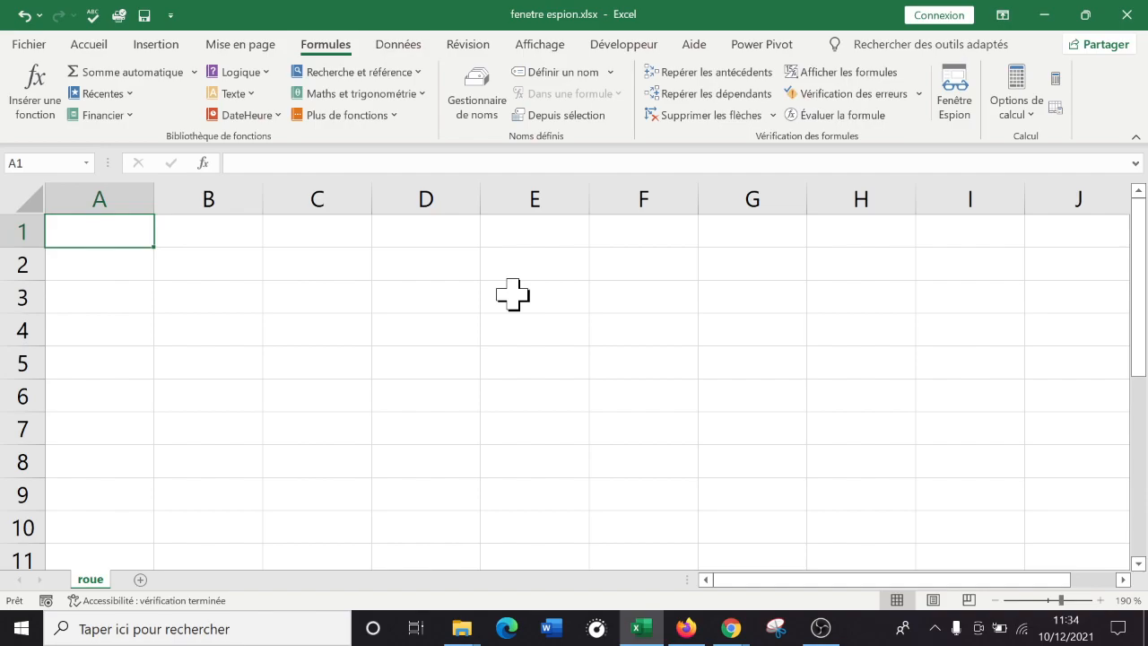
pyautogui.write('caoutchou')
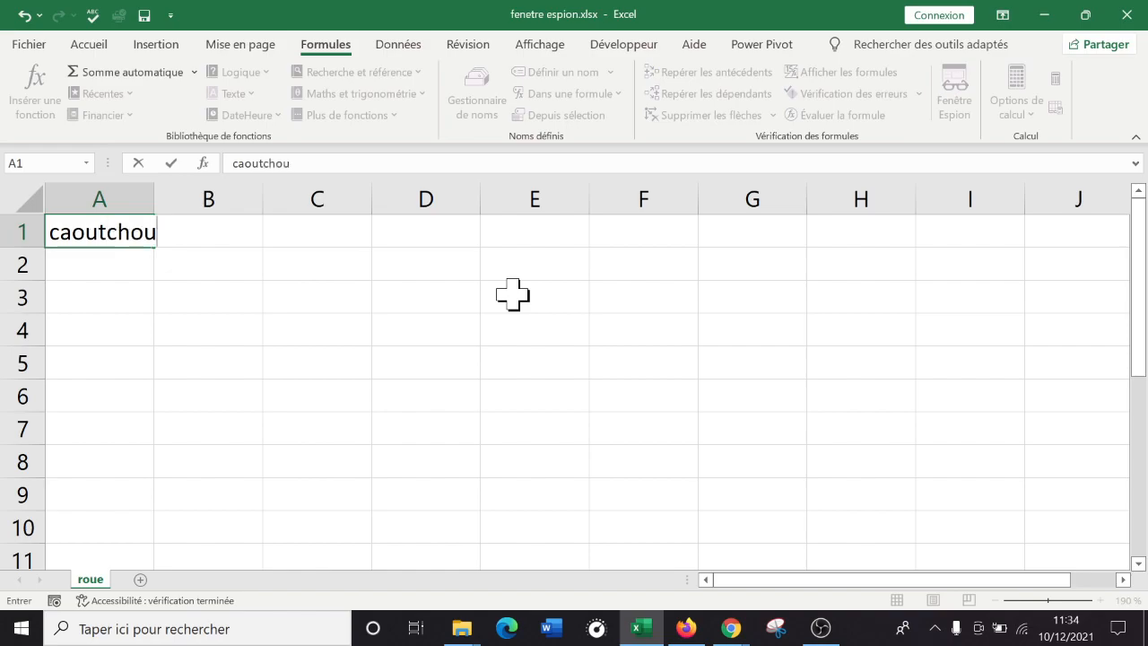
pyautogui.press('Return')
pyautogui.press('Down')
pyautogui.press('Up')
pyautogui.press('Right')
pyautogui.press('Left')
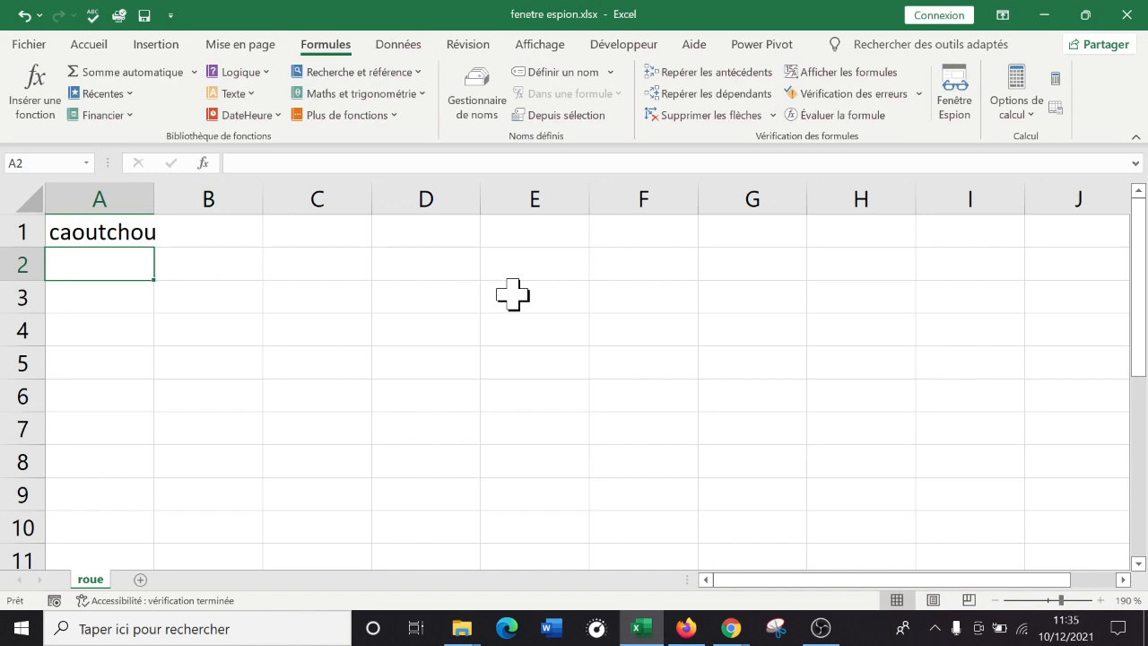
pyautogui.write('rayon')
pyautogui.press('Return')
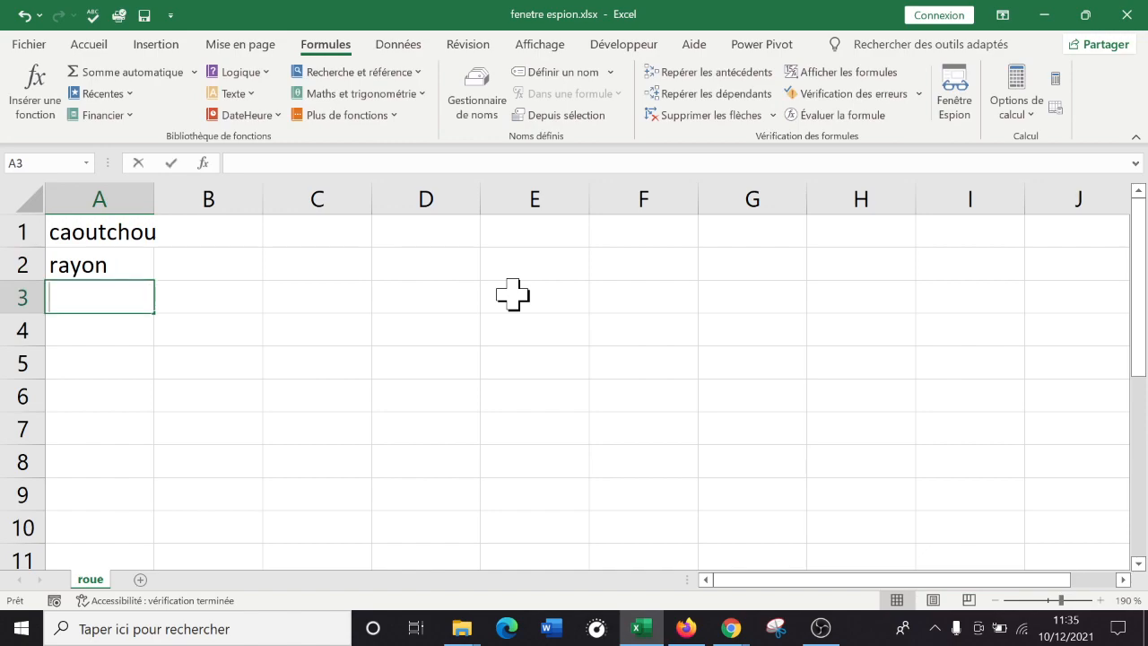
# Enter the labels mo in A3 and total in A4, widening column A so caoutchou fits.
pyautogui.write('mo')
pyautogui.click(277, 347)
pyautogui.moveTo(154, 198); pyautogui.dragTo(182, 198)
pyautogui.doubleClick(108, 302)
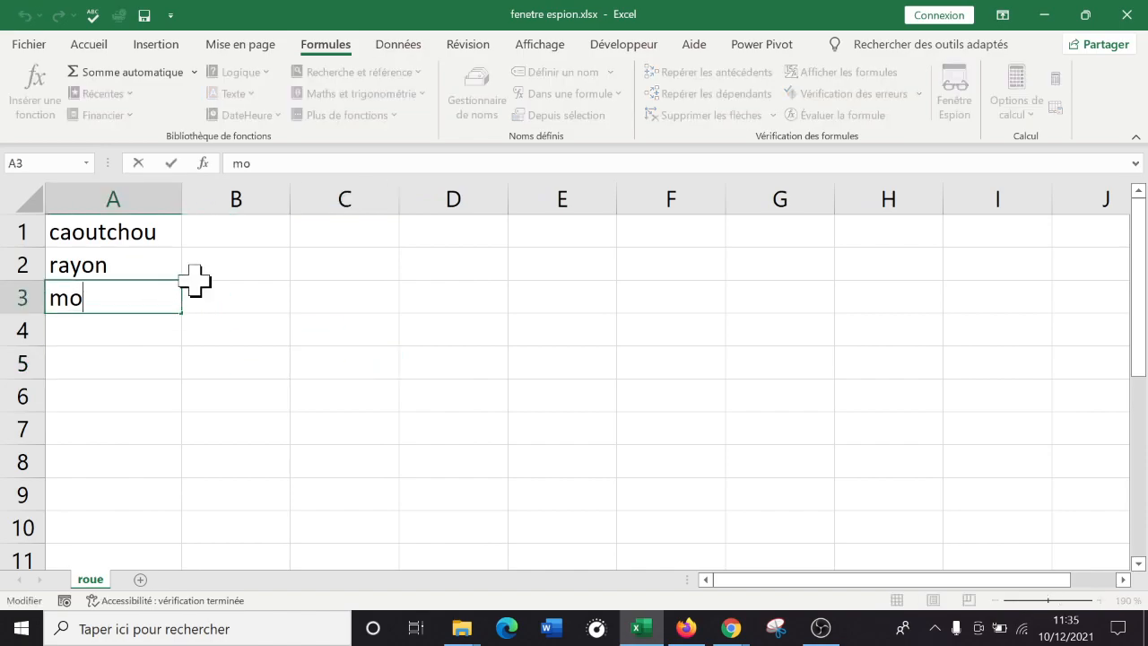
pyautogui.click(128, 320)
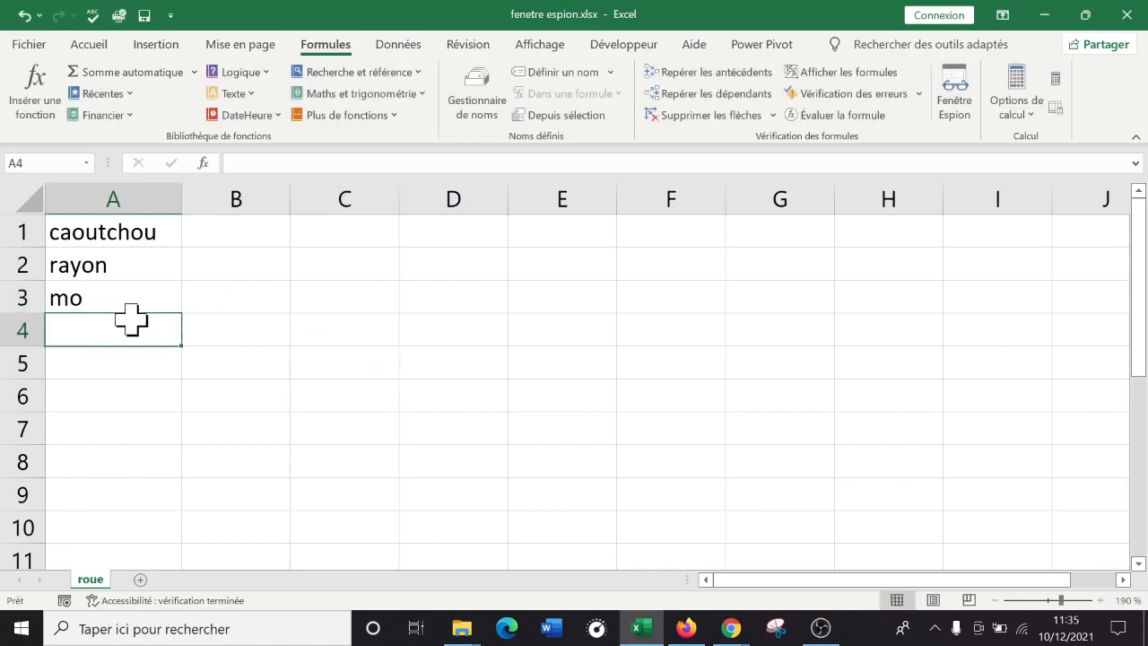
pyautogui.write('total')
# Enter the amounts 0,5 for caoutchou, 1,2 for rayon and 2,5 for mo in B1:B3.
pyautogui.press('Up')
pyautogui.press('Up')
pyautogui.press('Up')
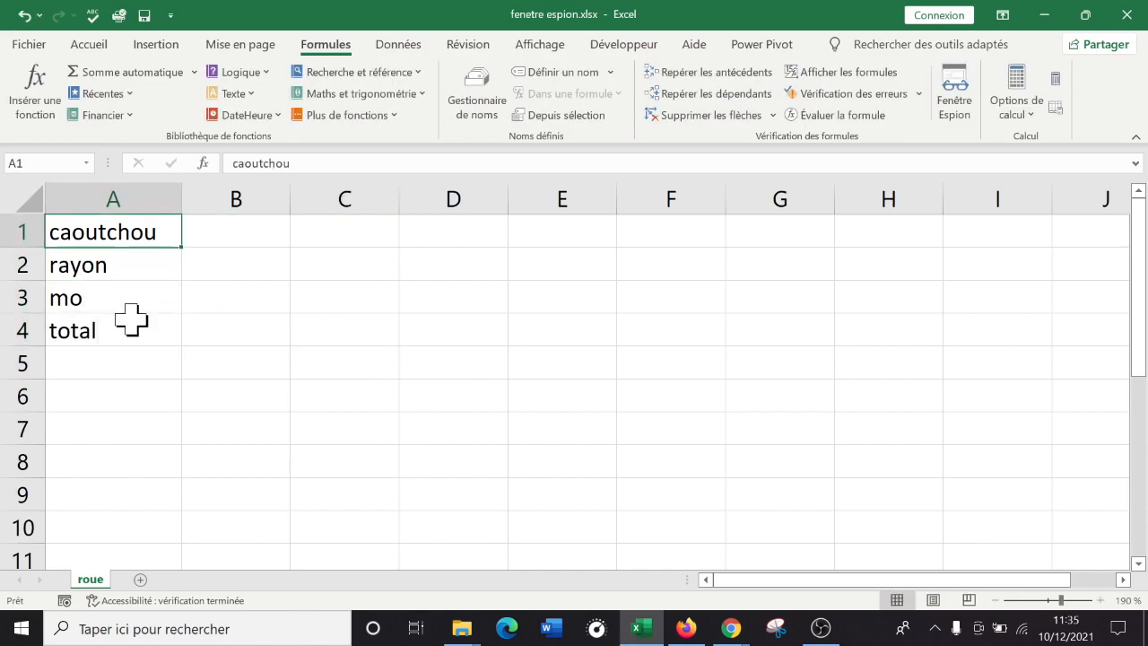
pyautogui.press('Right')
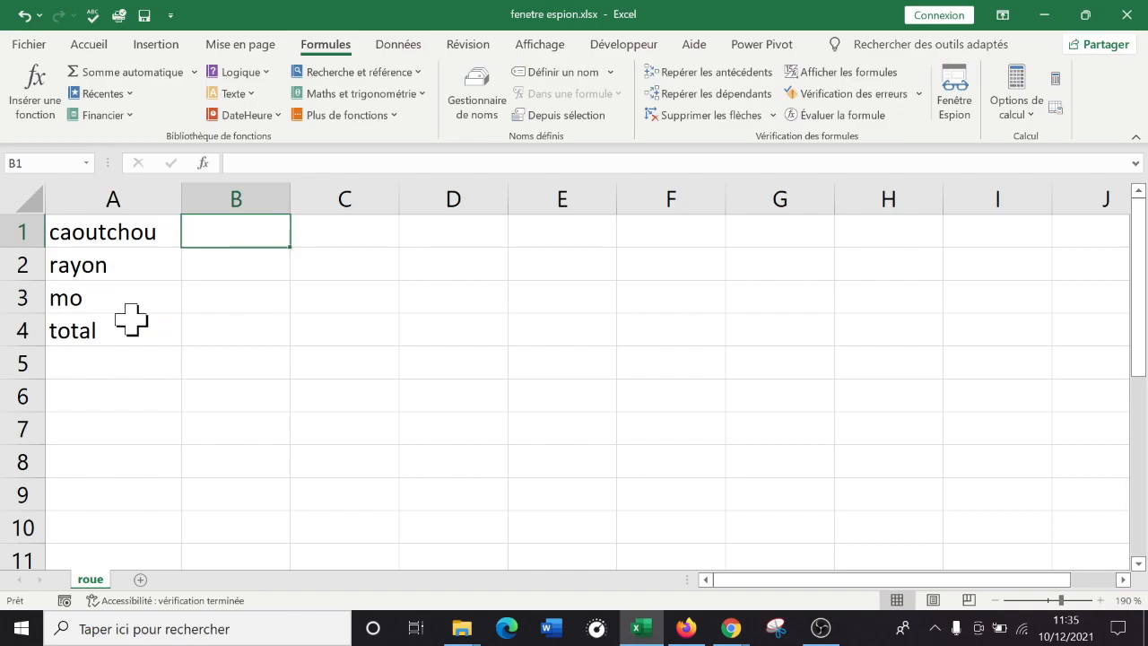
pyautogui.write('0,5')
pyautogui.press('Return')
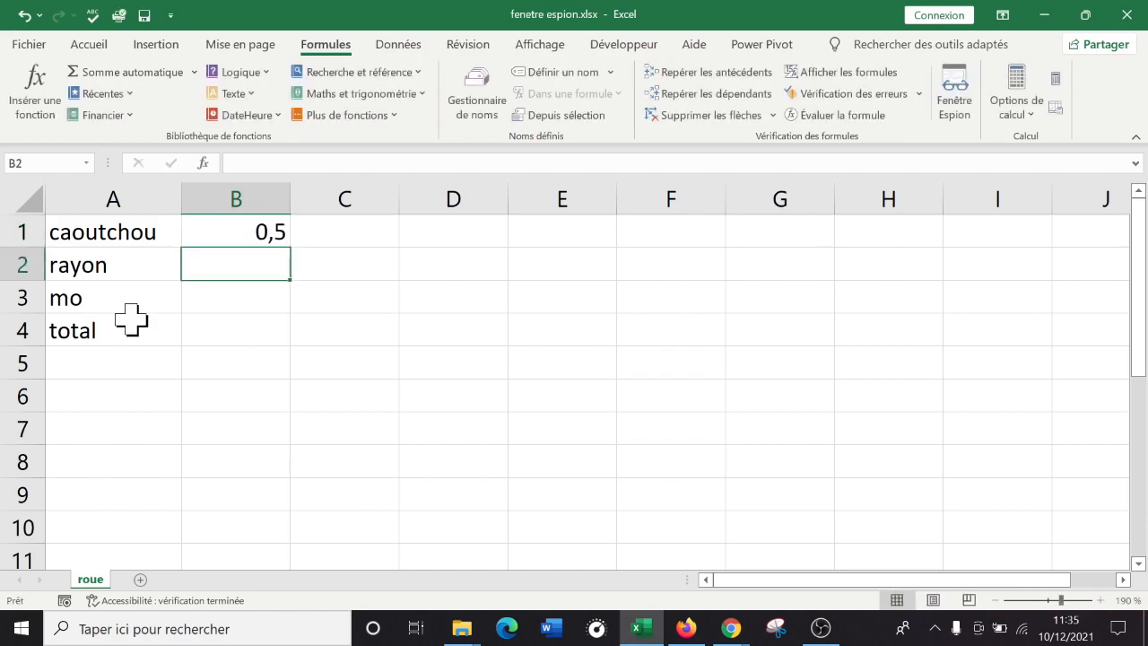
pyautogui.write('1,2')
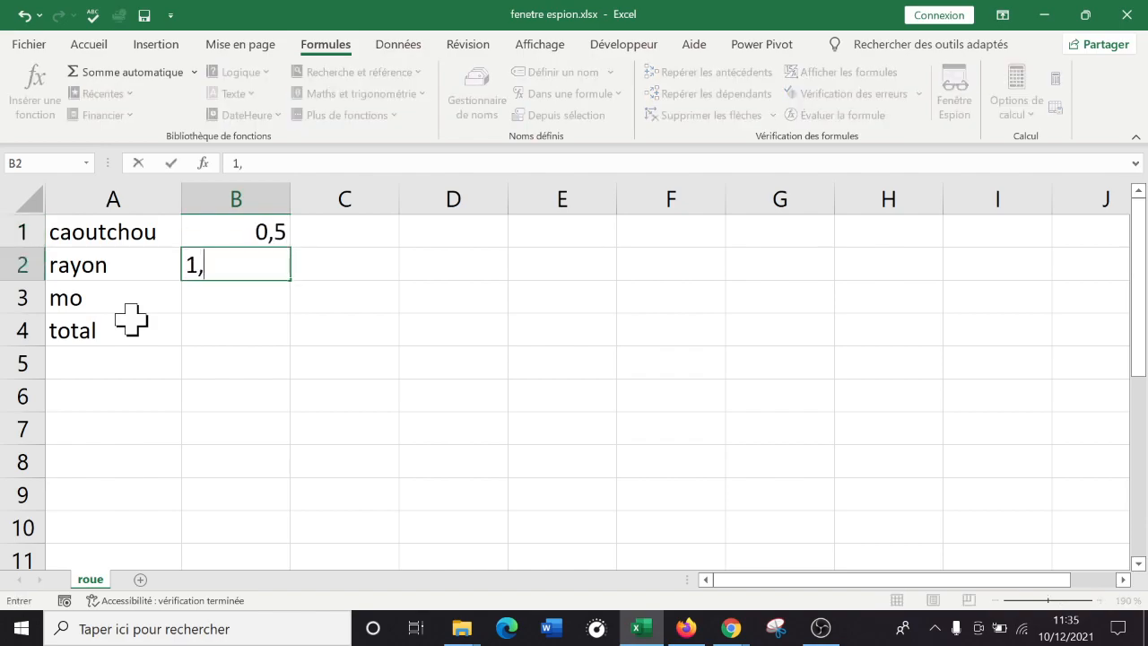
pyautogui.press('Return')
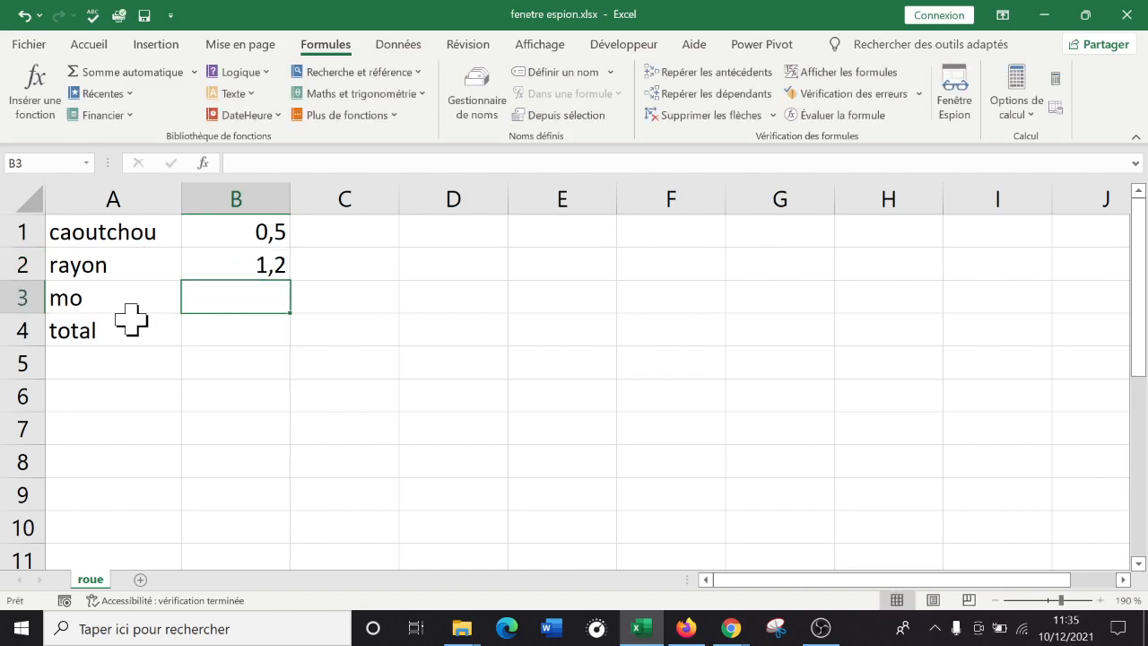
pyautogui.write('2,5')
pyautogui.press('Return')
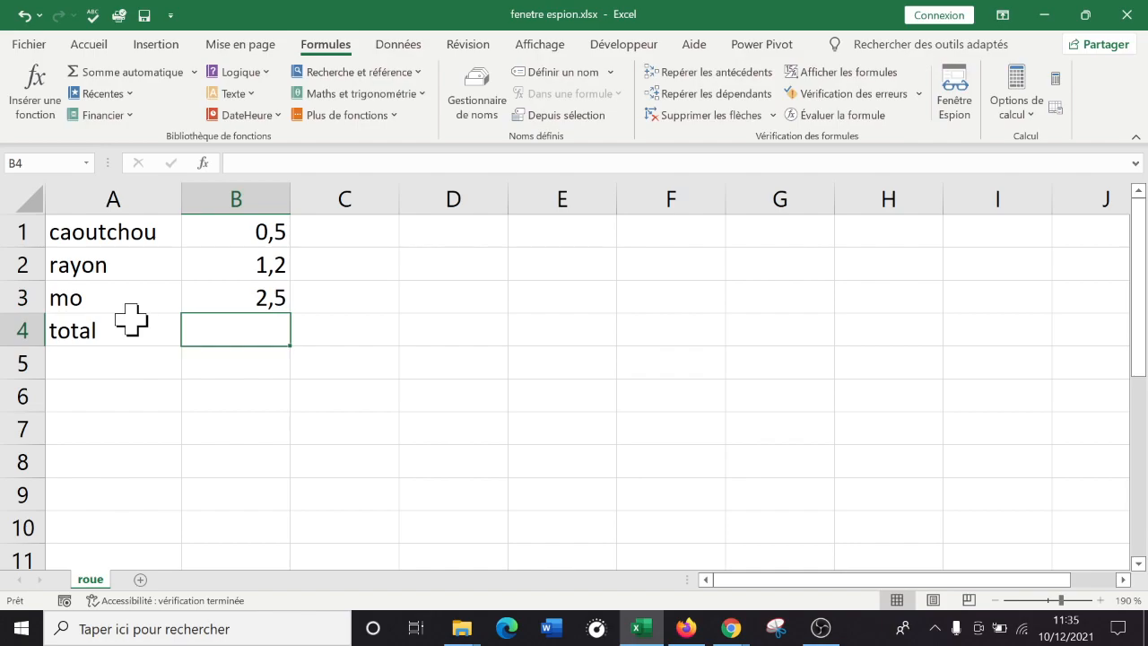
# Apply a solid blue cell style with white text to the total row, A4:B4.
pyautogui.moveTo(141, 338); pyautogui.dragTo(239, 340)
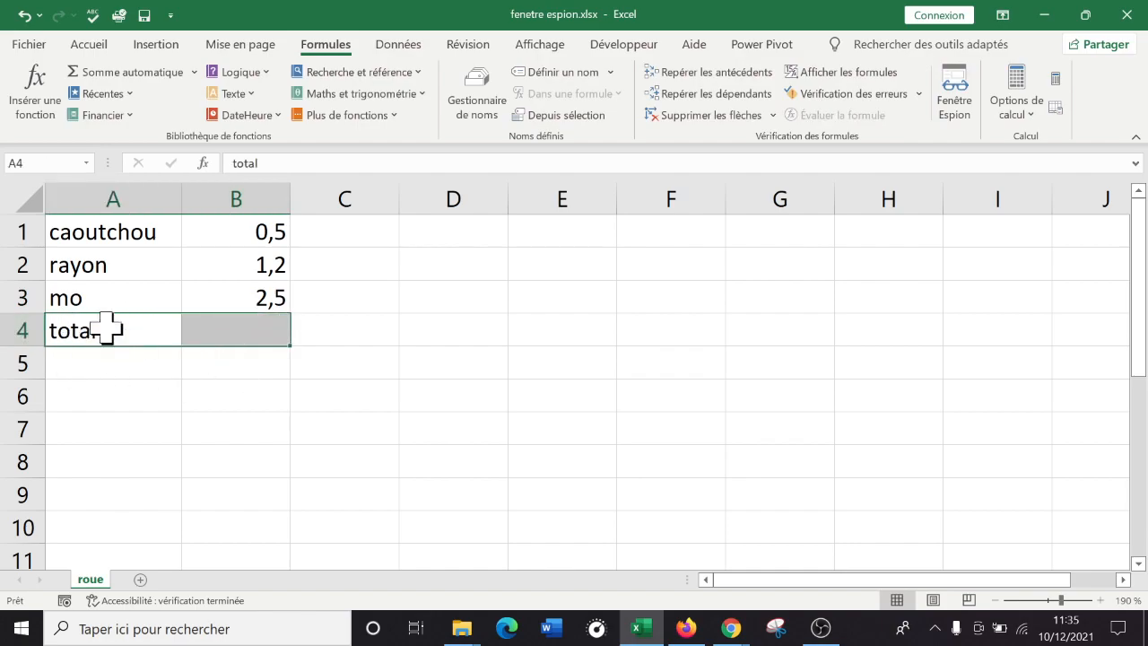
pyautogui.click(97, 50)
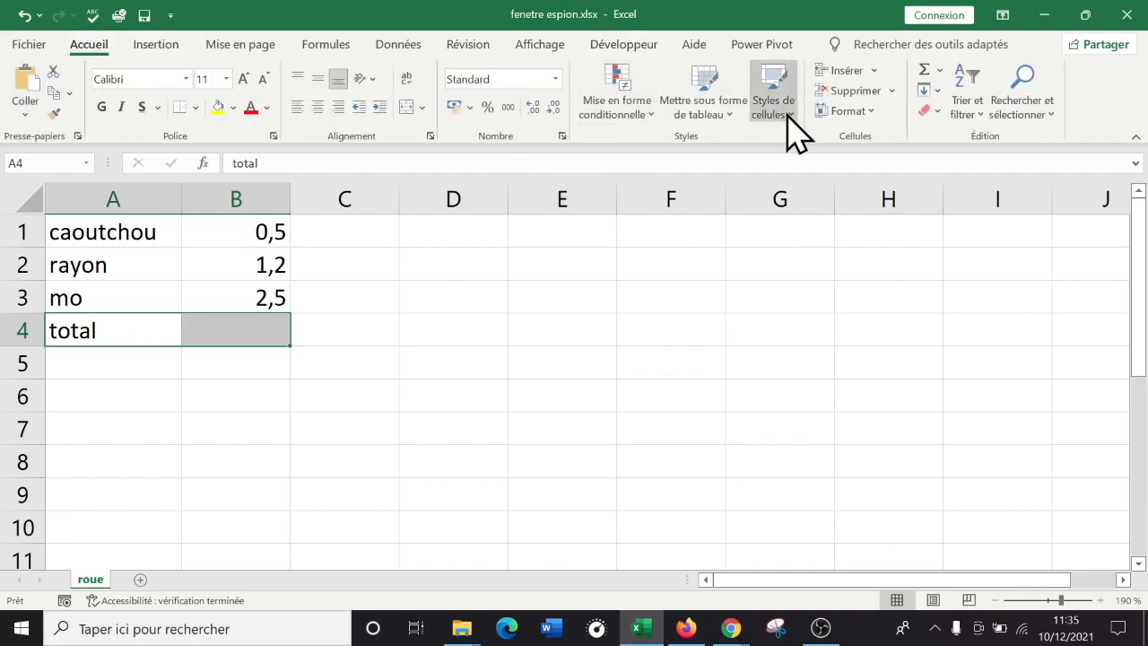
pyautogui.click(789, 126)
pyautogui.click(587, 435)
pyautogui.click(452, 428)
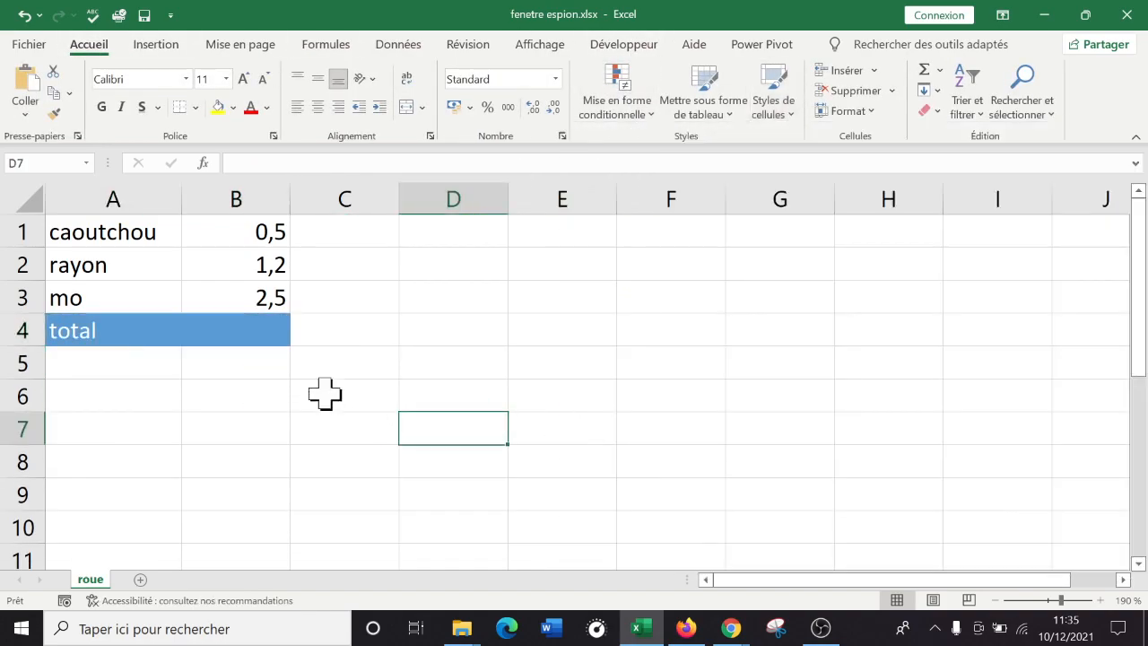
# Calculate the total in B4 with the formula =SOMME(B1:B3).
pyautogui.click(247, 319)
pyautogui.write('=somm')
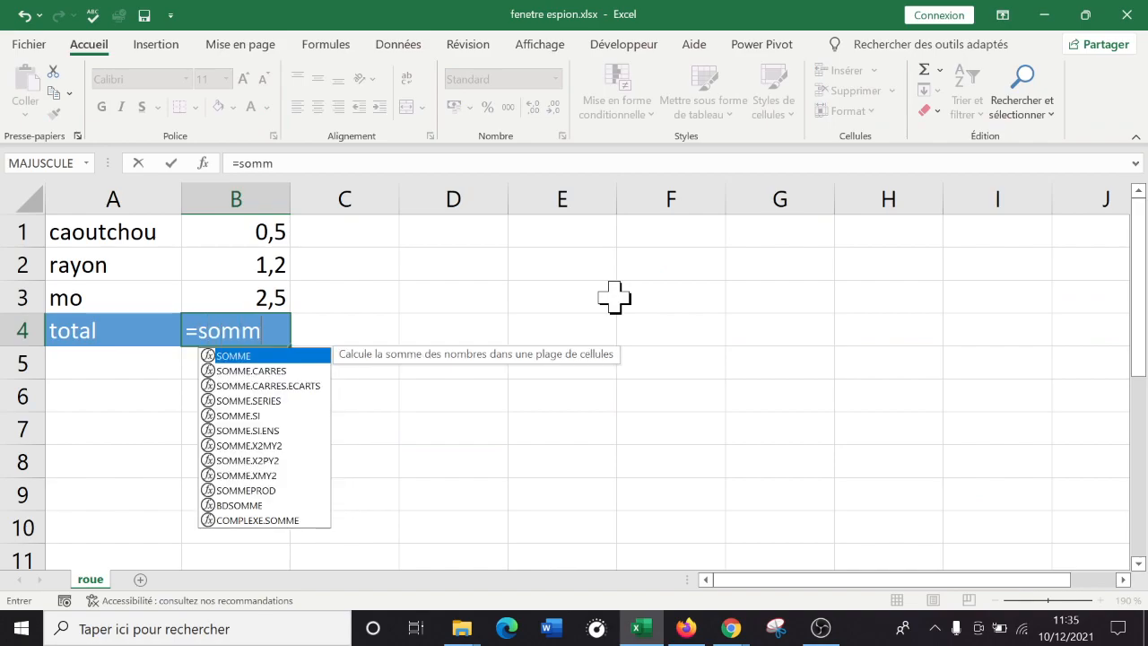
pyautogui.write('e(')
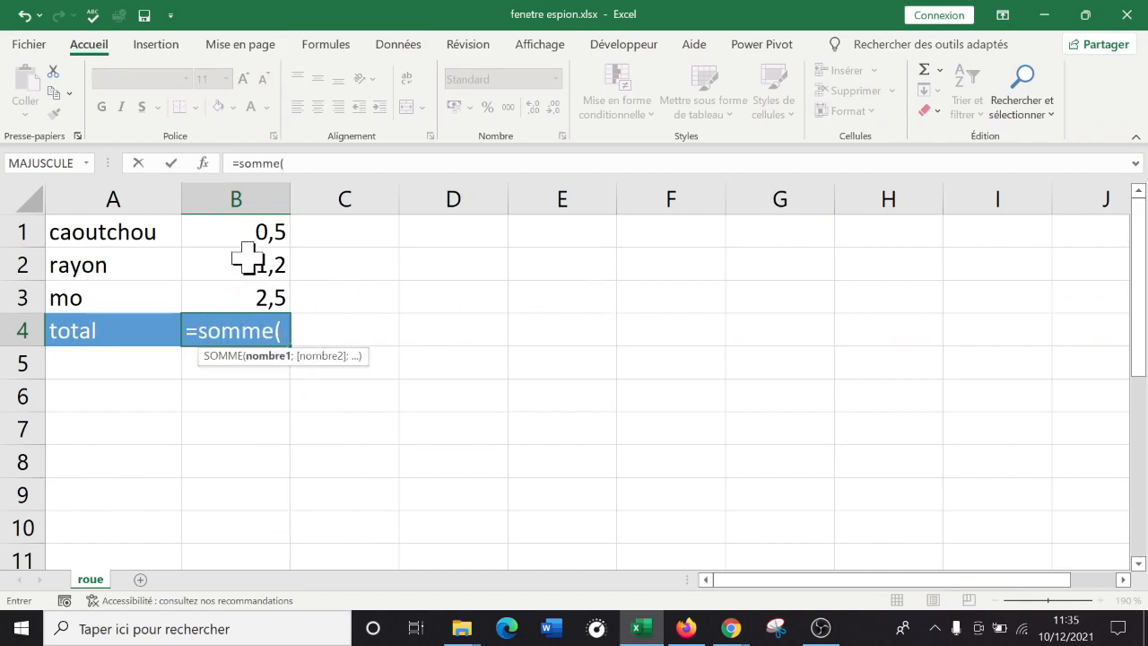
pyautogui.moveTo(256, 225); pyautogui.dragTo(255, 310)
pyautogui.write(')')
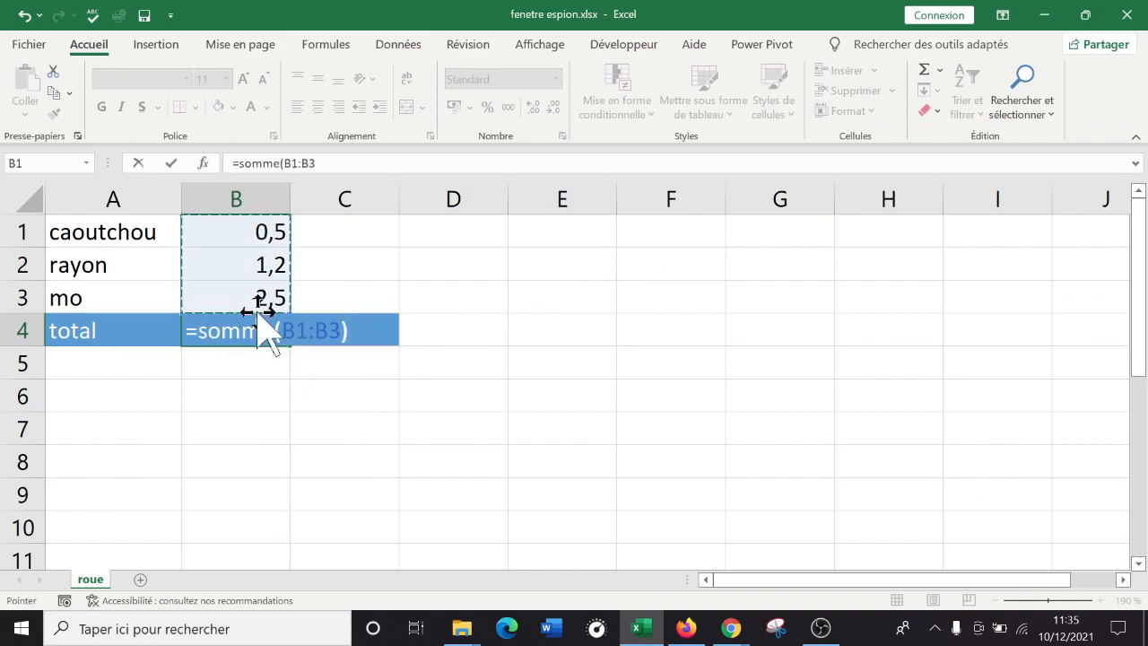
pyautogui.press('Return')
# Insert an empty row above the total row, between mo and total.
pyautogui.moveTo(295, 448); pyautogui.dragTo(235, 428)
pyautogui.click(9, 330)
pyautogui.rightClick(22, 331)
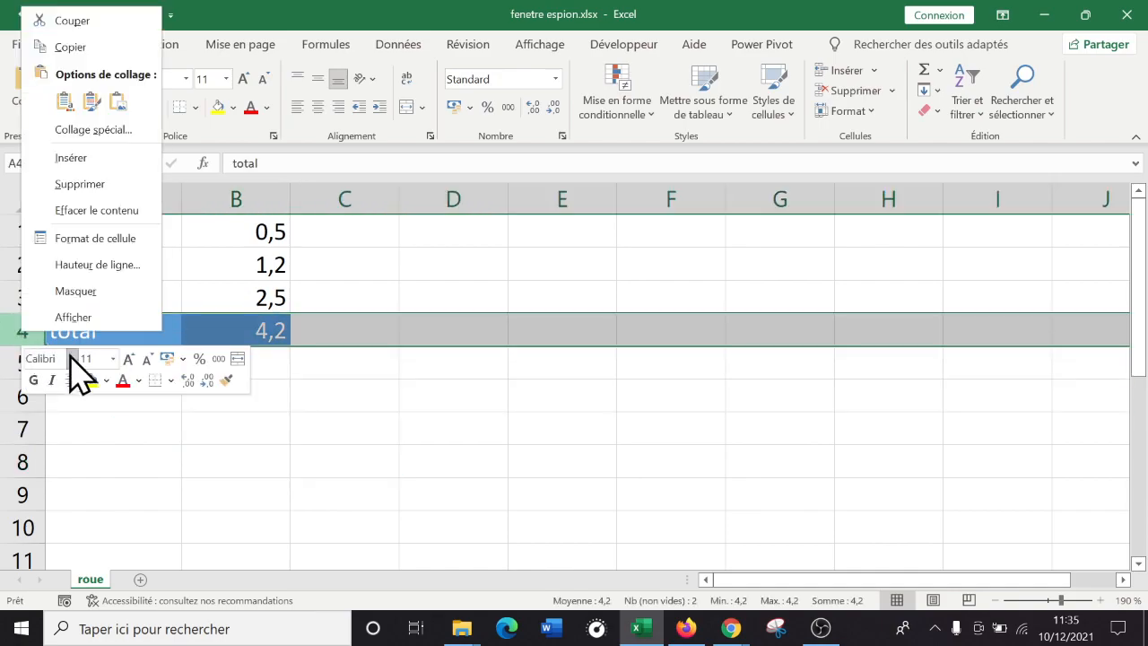
pyautogui.click(79, 162)
pyautogui.moveTo(205, 492); pyautogui.dragTo(224, 462)
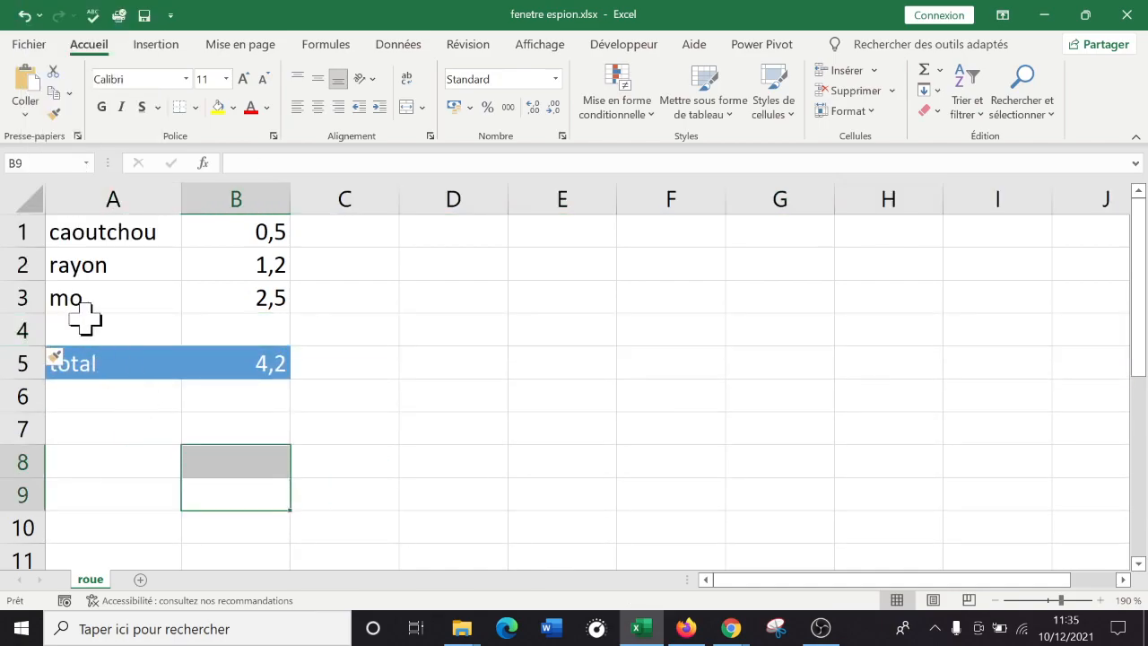
# Apply a solid grey cell style with white text to the total cells A5:B5.
pyautogui.click(248, 371)
pyautogui.moveTo(249, 371); pyautogui.dragTo(161, 366)
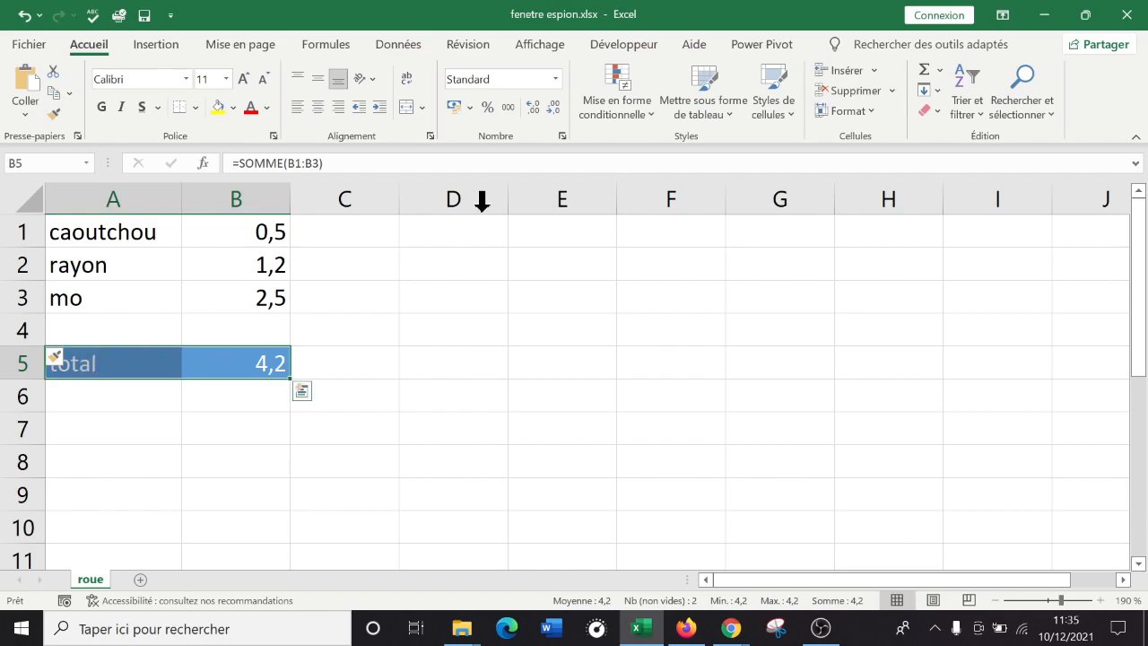
pyautogui.click(787, 114)
pyautogui.click(798, 434)
pyautogui.click(515, 395)
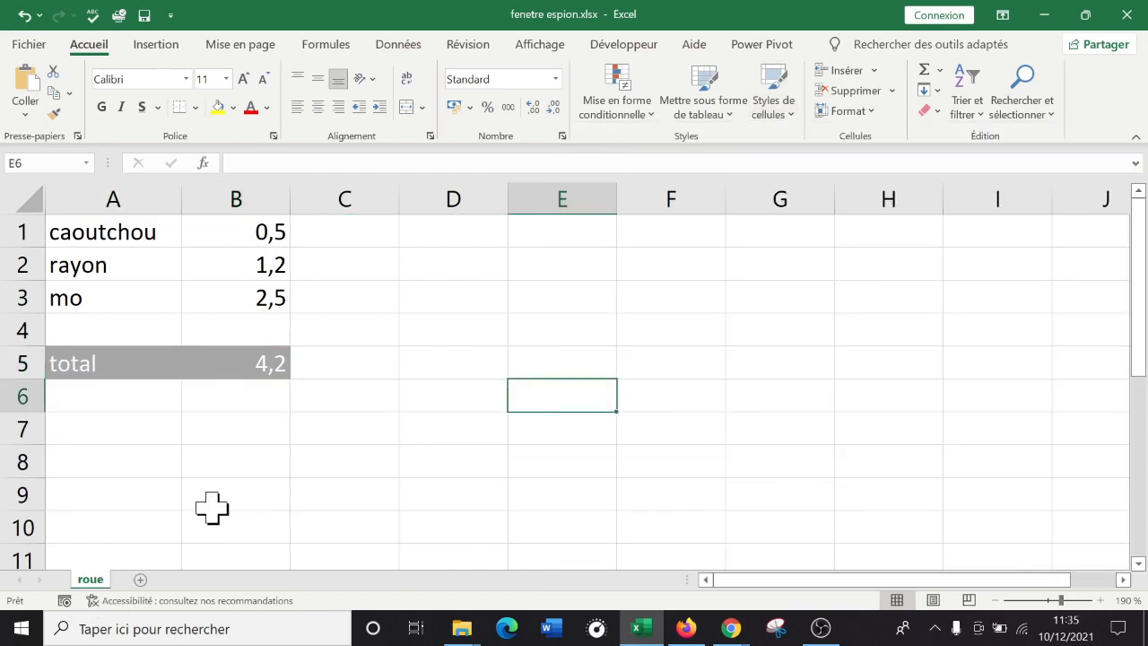
pyautogui.click(152, 531)
pyautogui.click(502, 384)
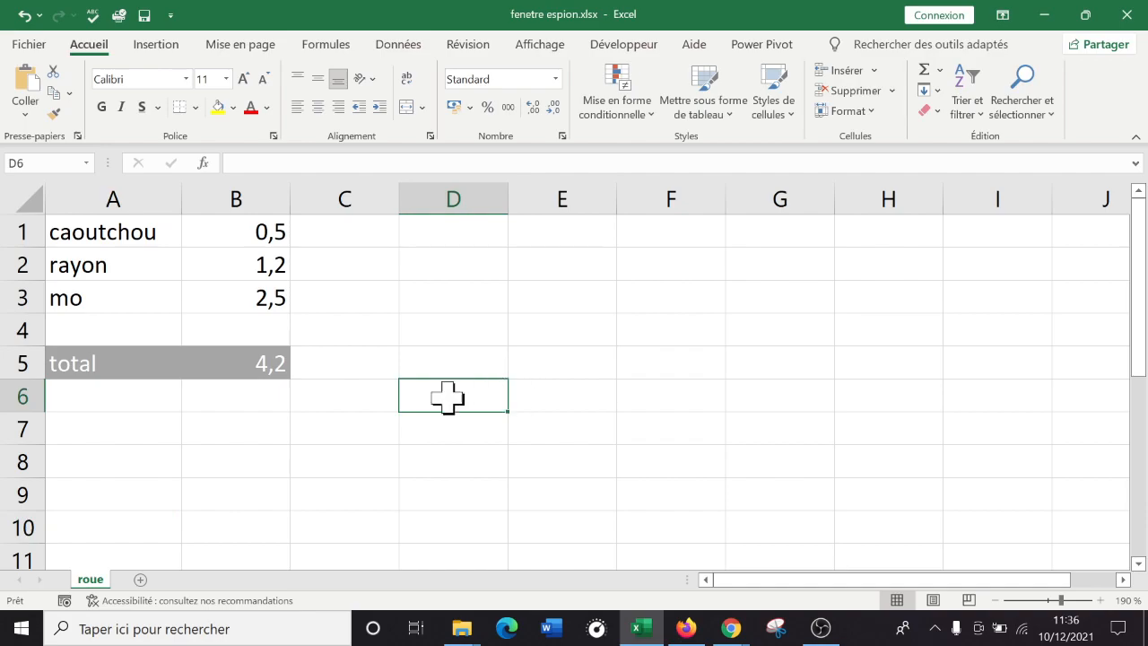
# Add a second worksheet named cadre and select its cell A1.
pyautogui.click(140, 579)
pyautogui.doubleClick(139, 580)
pyautogui.write('cadre')
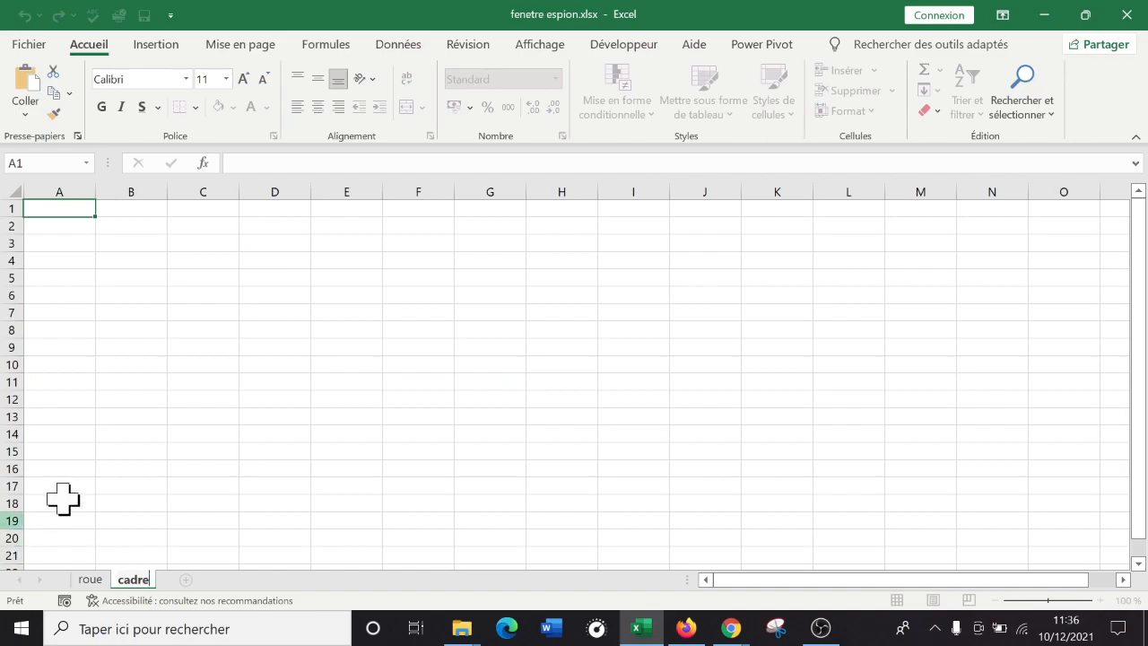
pyautogui.click(363, 401)
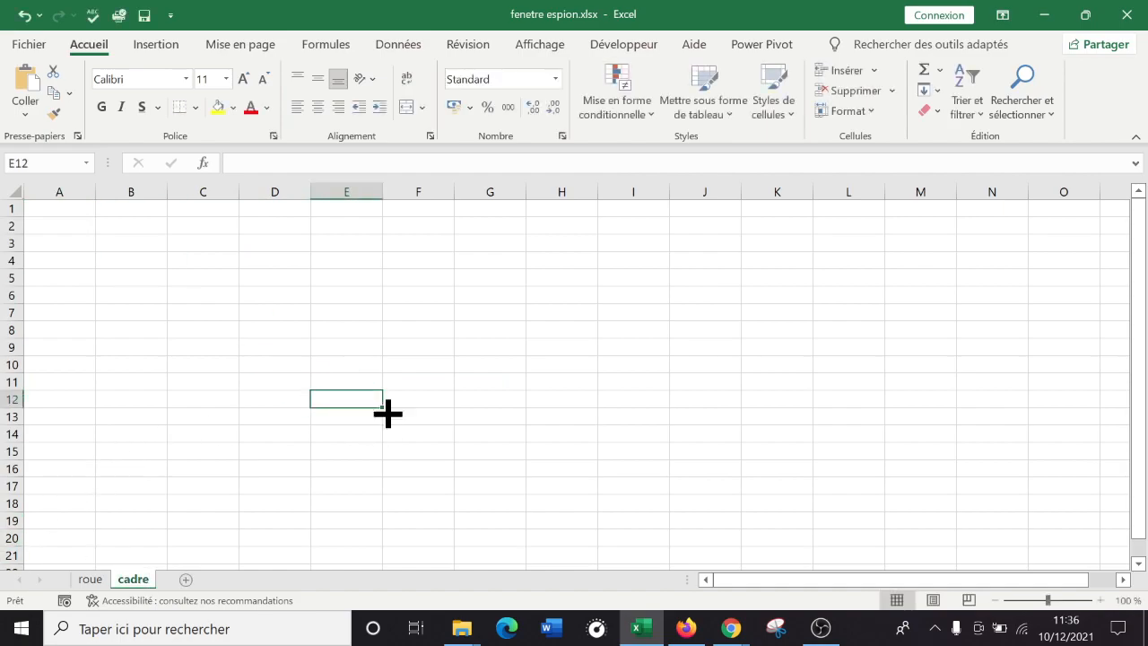
pyautogui.click(1100, 600)
pyautogui.click(1100, 600)
pyautogui.click(1100, 600)
pyautogui.click(1100, 599)
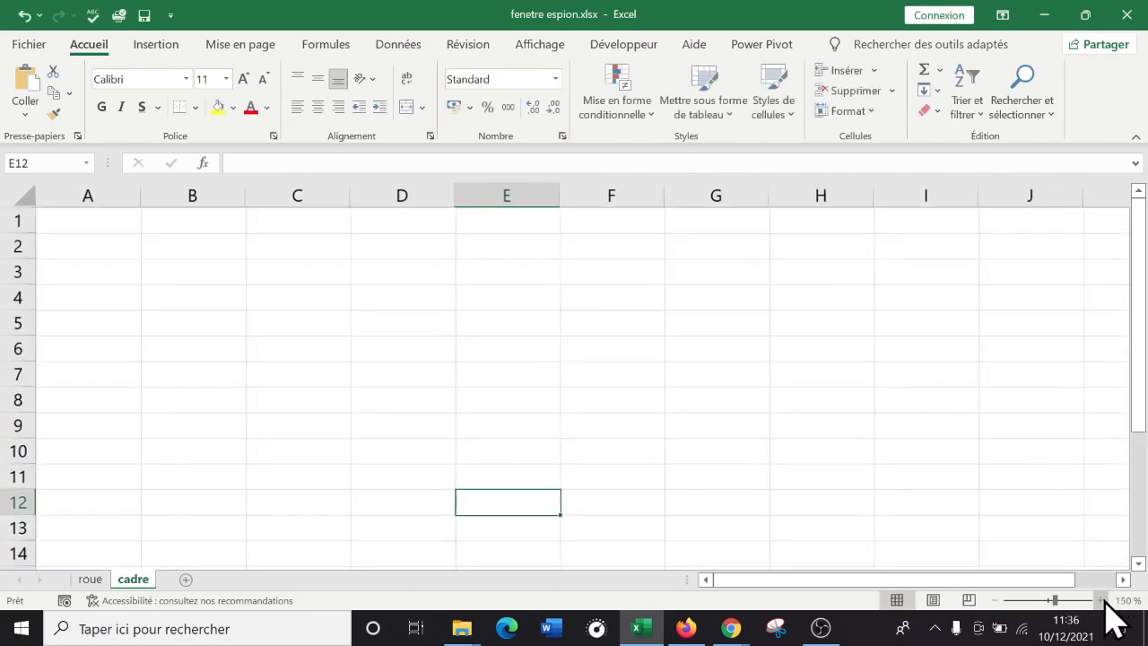
pyautogui.click(1101, 600)
pyautogui.click(1100, 599)
pyautogui.click(123, 226)
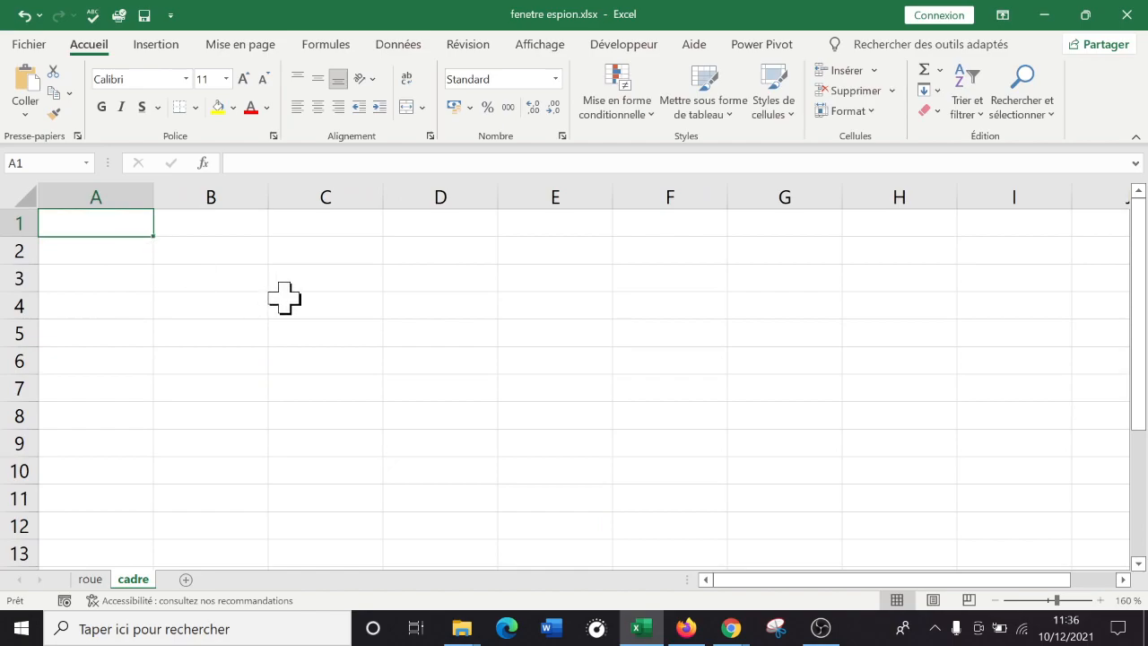
# Enter the labels cadre, guidon, pédale and mo in A1:A4 and total in A6 of the cadre sheet.
pyautogui.write('cadre')
pyautogui.press('Return')
pyautogui.write('guidon')
pyautogui.press('Return')
pyautogui.write('p')
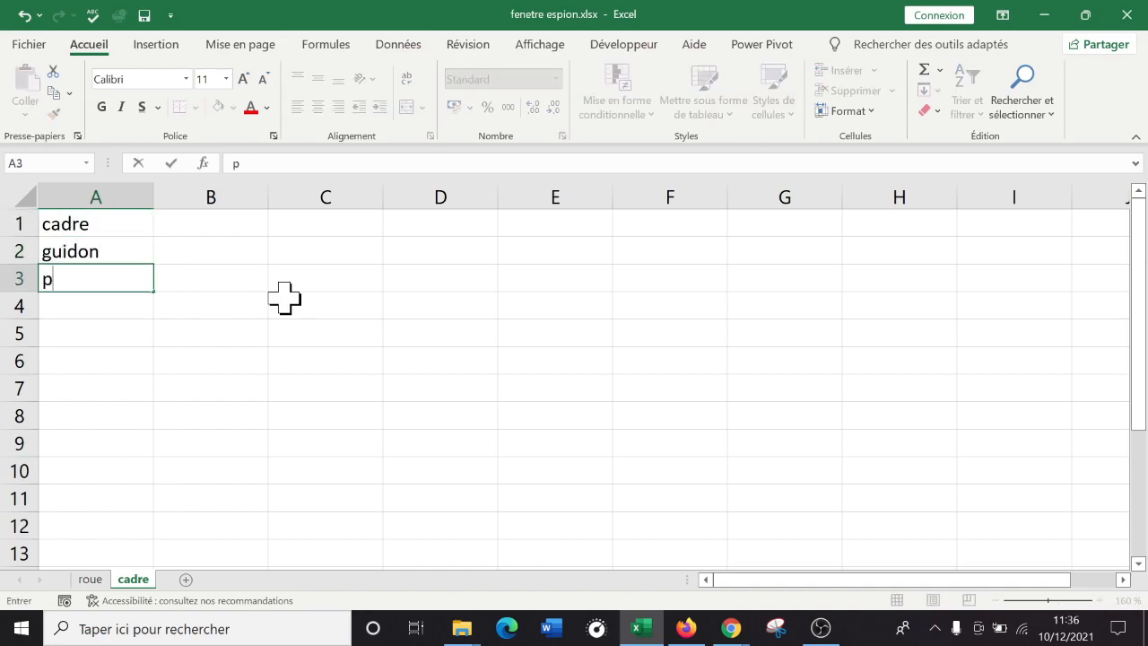
pyautogui.write('édale')
pyautogui.press('Return')
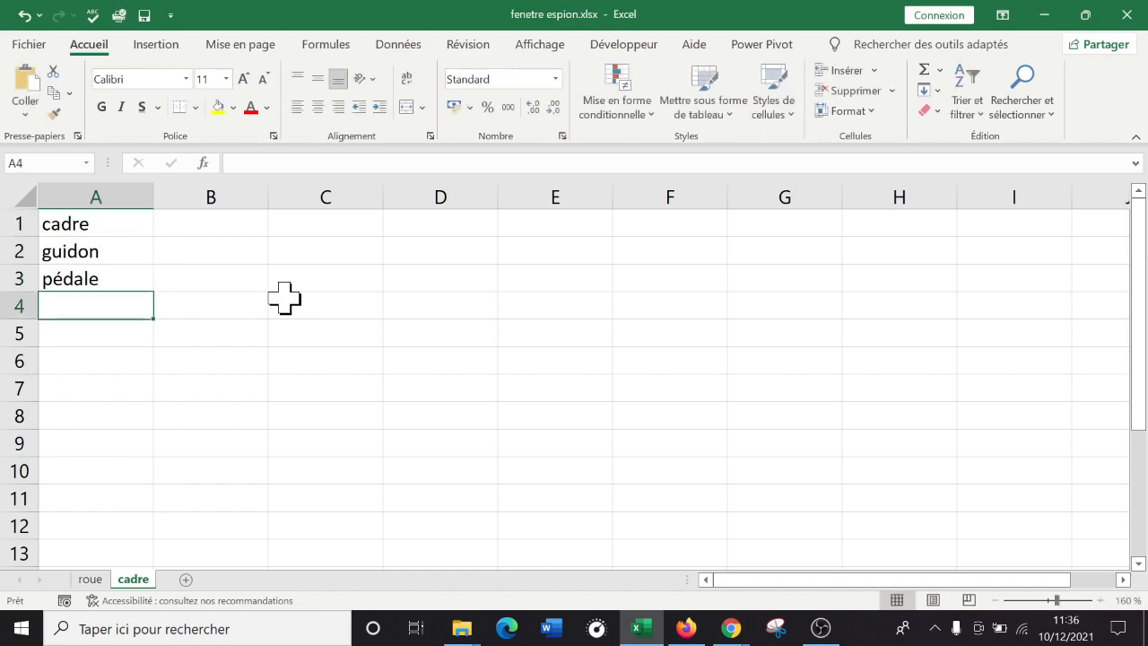
pyautogui.write('mo')
pyautogui.press('Return')
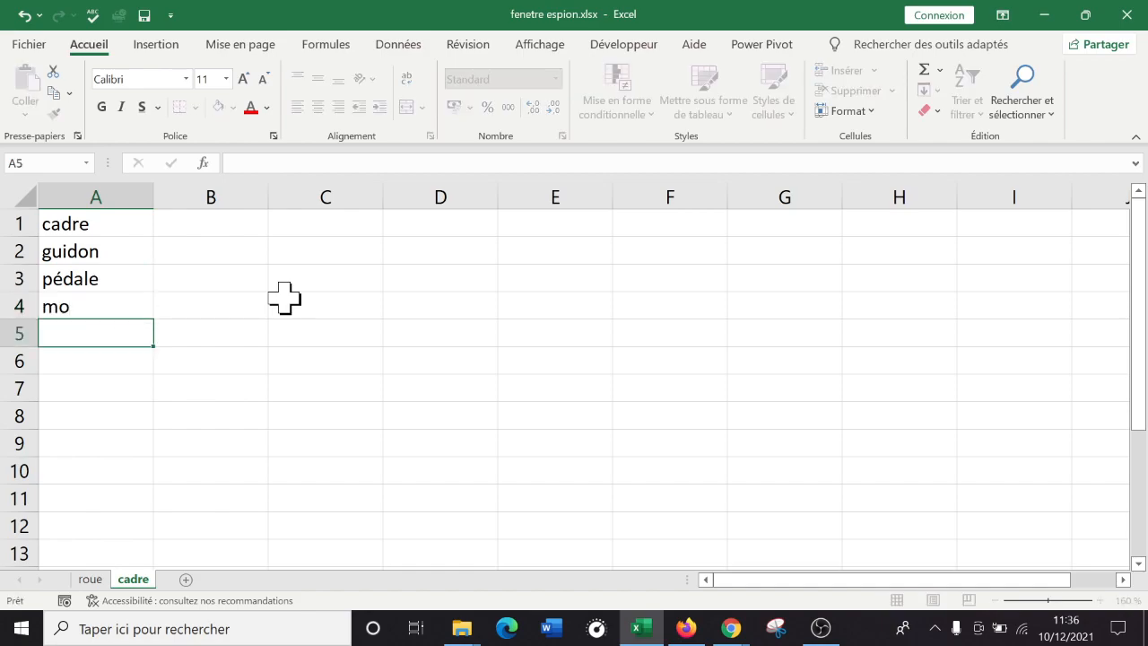
pyautogui.press('Return')
pyautogui.write('total')
pyautogui.press('Tab')
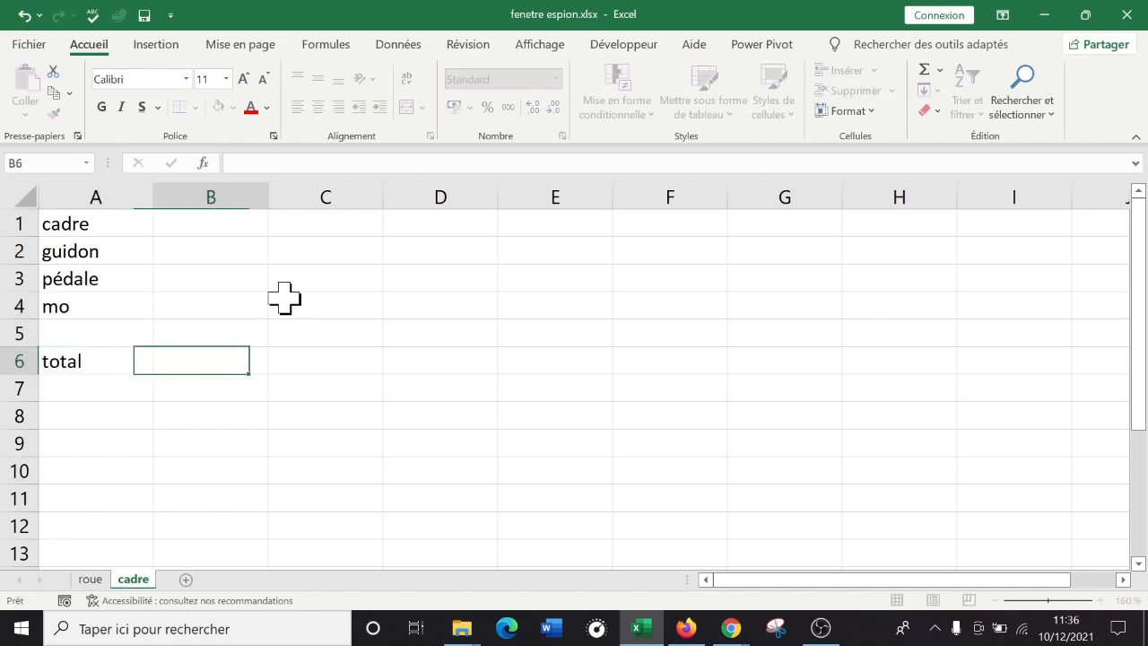
# Enter the costs 20, 16, 9 and 15,2 in cells B1:B4 beside the cadre sheet's labels.
pyautogui.click(220, 225)
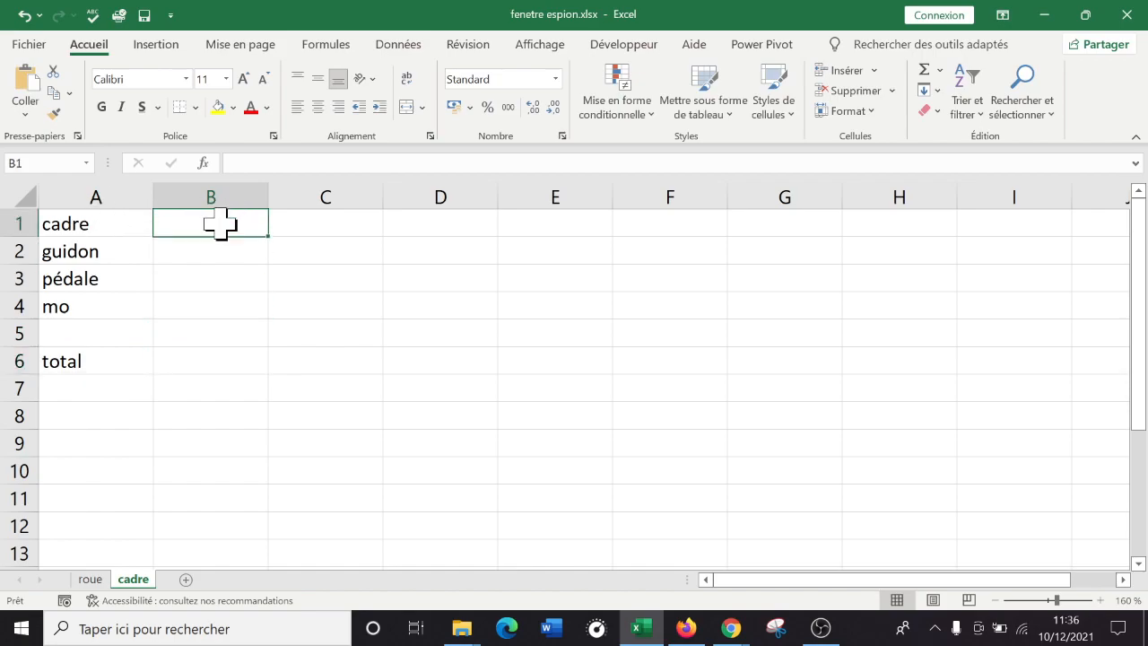
pyautogui.write('20')
pyautogui.press('Return')
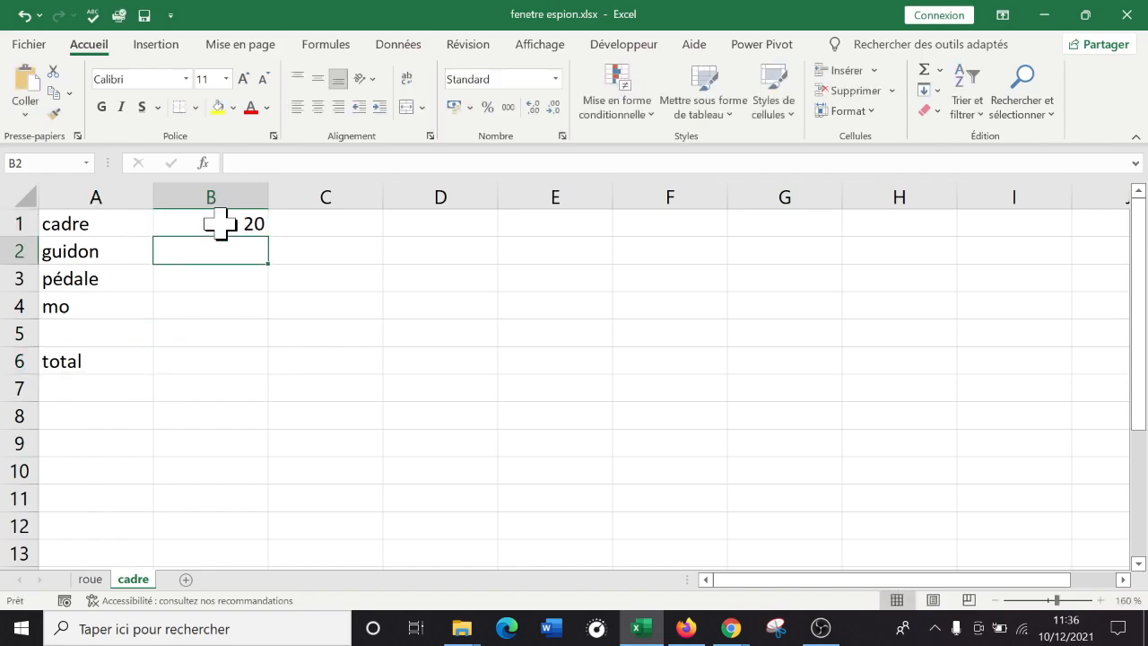
pyautogui.write('16')
pyautogui.press('Return')
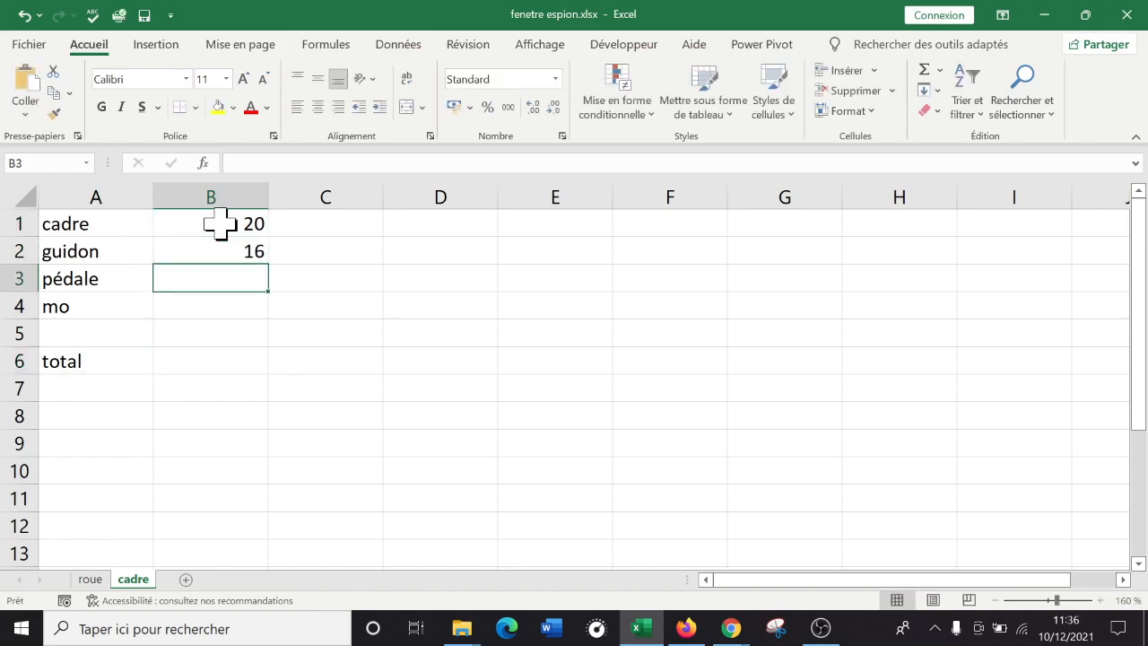
pyautogui.write('9')
pyautogui.press('Return')
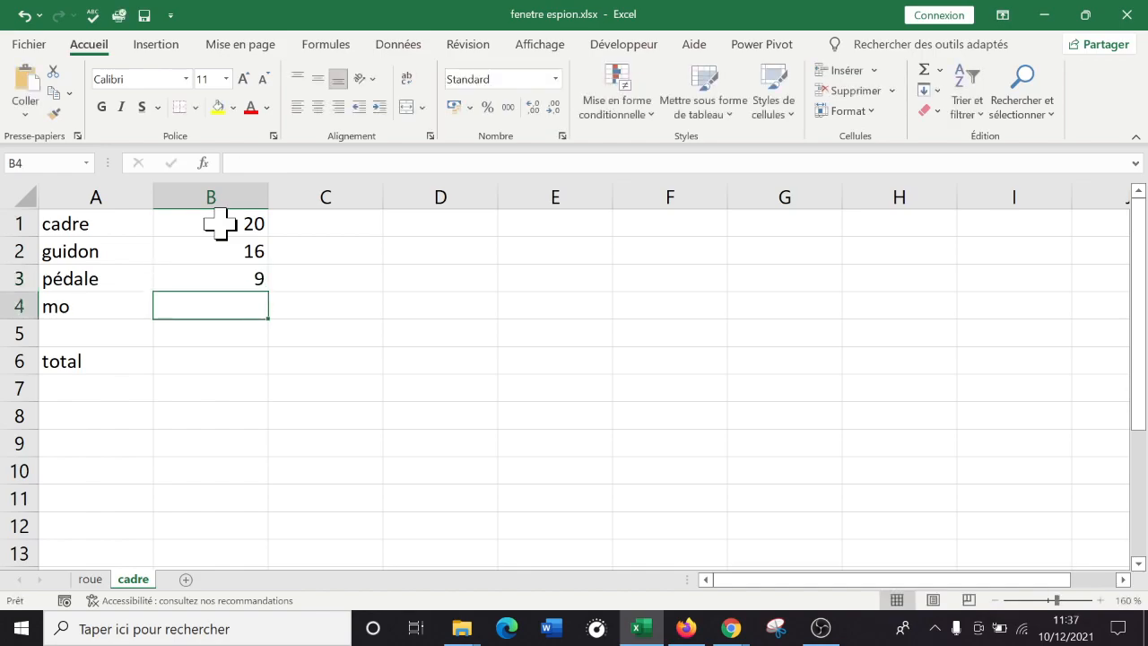
pyautogui.write('15,2')
pyautogui.press('Return')
pyautogui.press('Return')
pyautogui.press('Return')
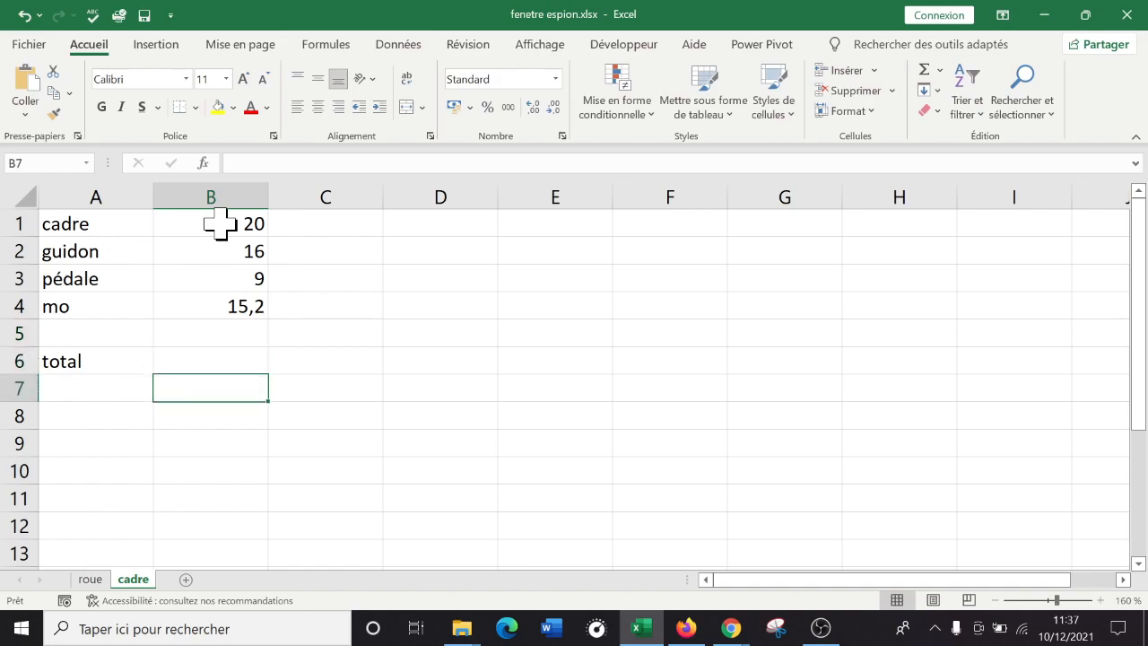
# Calculate the total in B6 of the cadre sheet with the formula =SOMME(B1:B4).
pyautogui.press('Up')
pyautogui.write('=somme(')
pyautogui.moveTo(239, 226); pyautogui.dragTo(239, 305)
pyautogui.write(')')
pyautogui.press('Return')
pyautogui.click(276, 392)
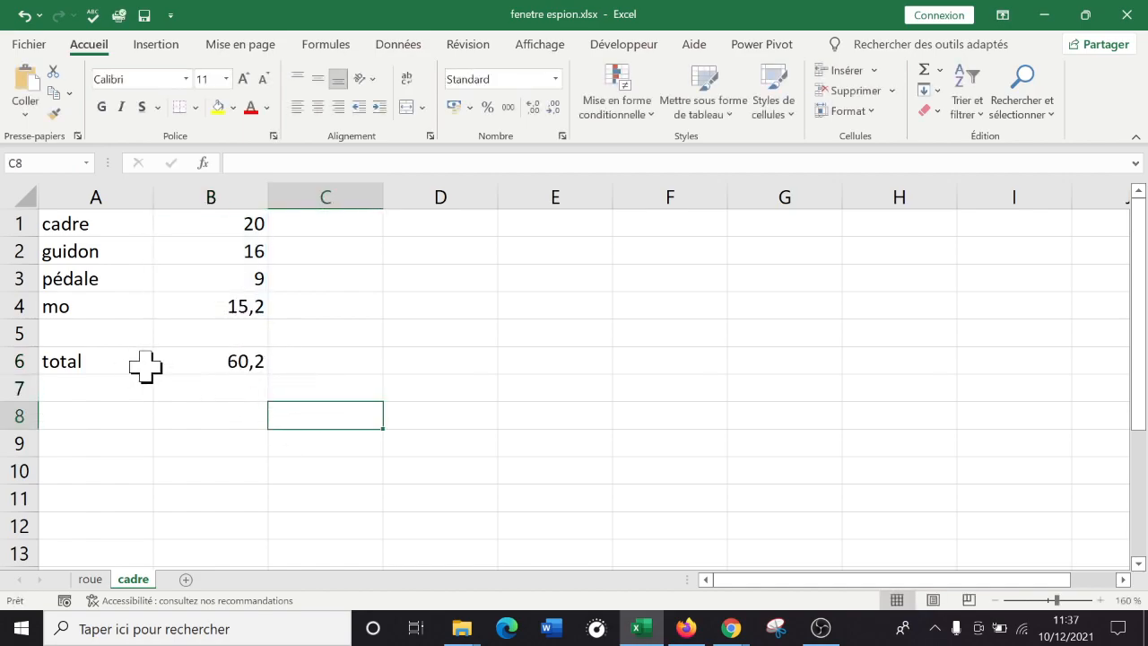
# Apply the Accent3 cell style to the total cells A6:B6.
pyautogui.moveTo(149, 363); pyautogui.dragTo(204, 357)
pyautogui.click(773, 112)
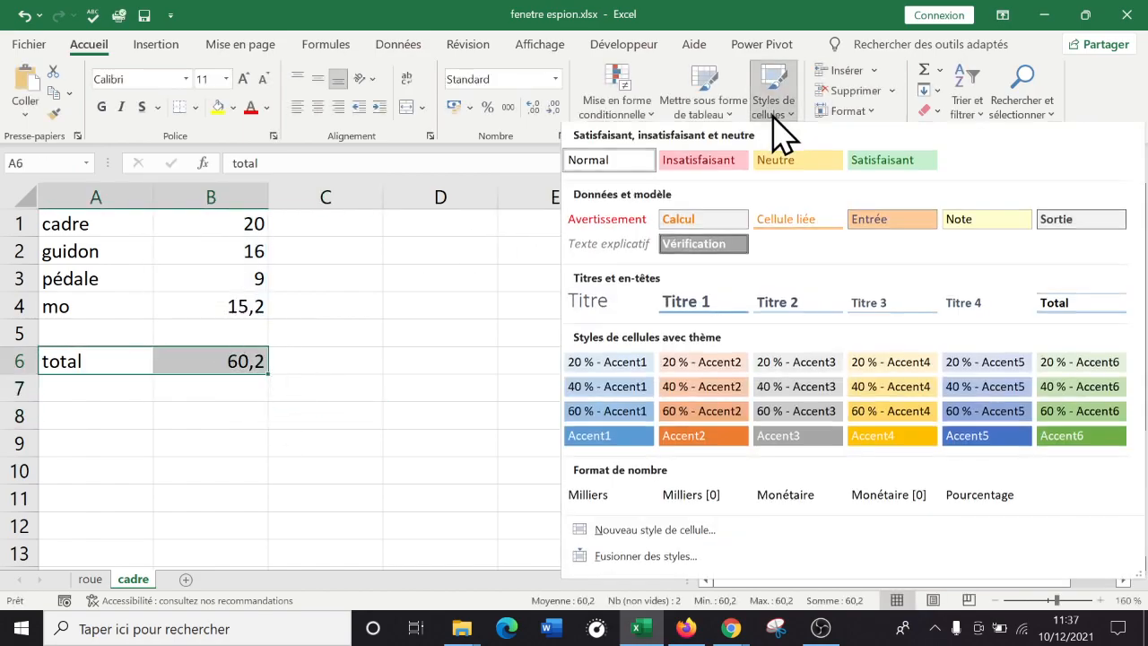
pyautogui.click(779, 435)
pyautogui.click(440, 417)
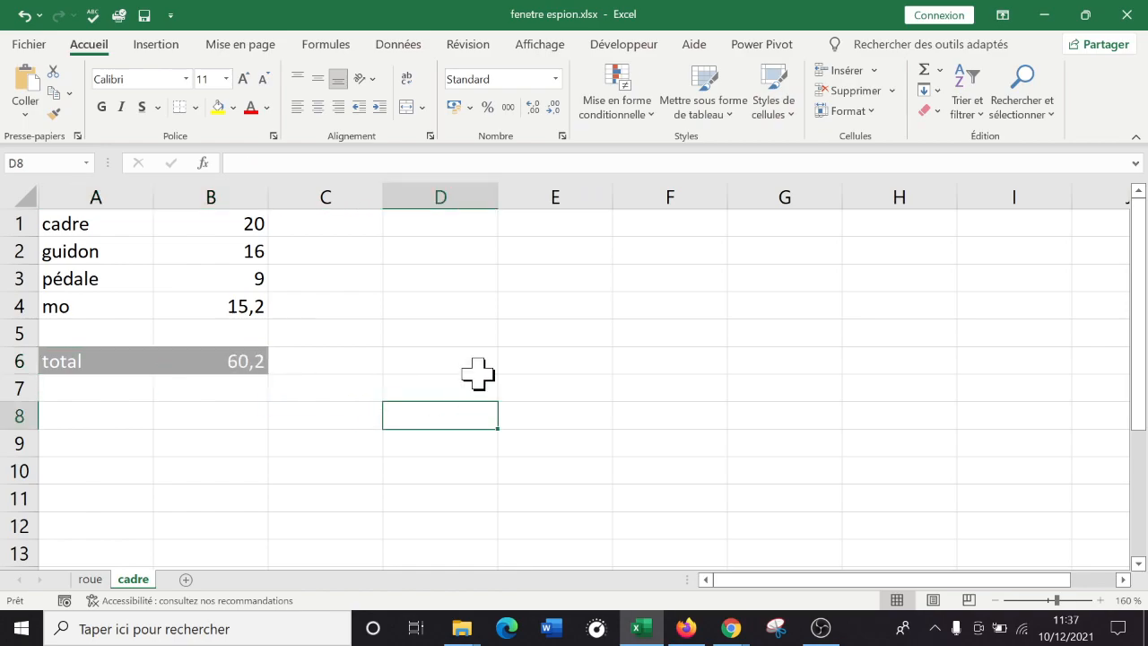
pyautogui.click(555, 389)
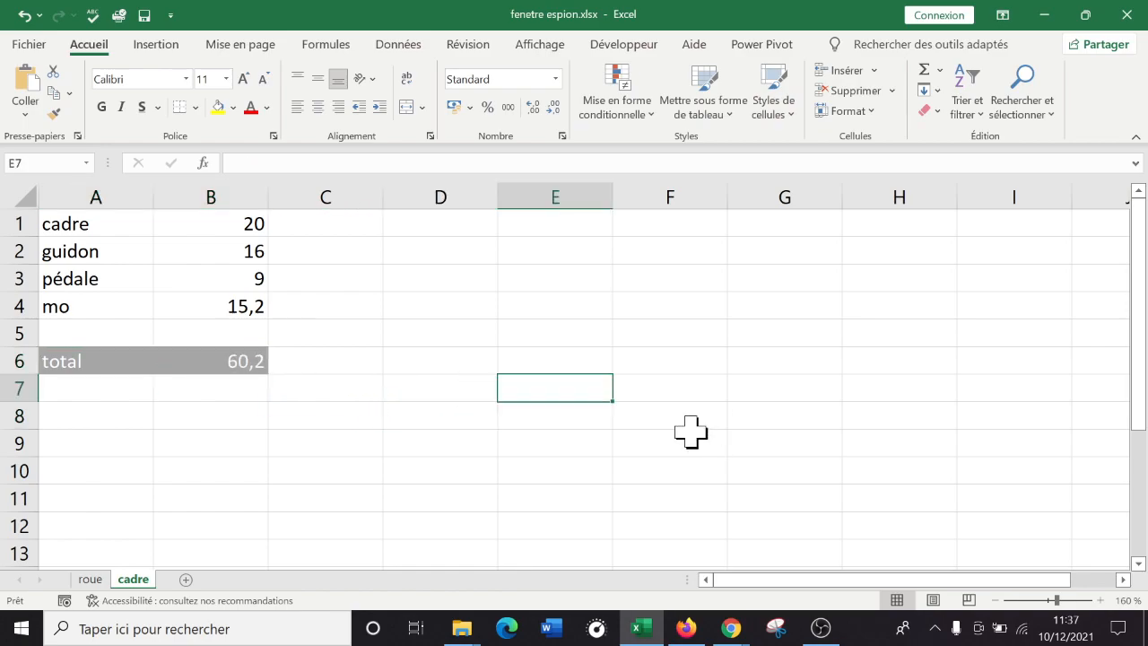
# Add a third worksheet after the cadre sheet.
pyautogui.click(186, 579)
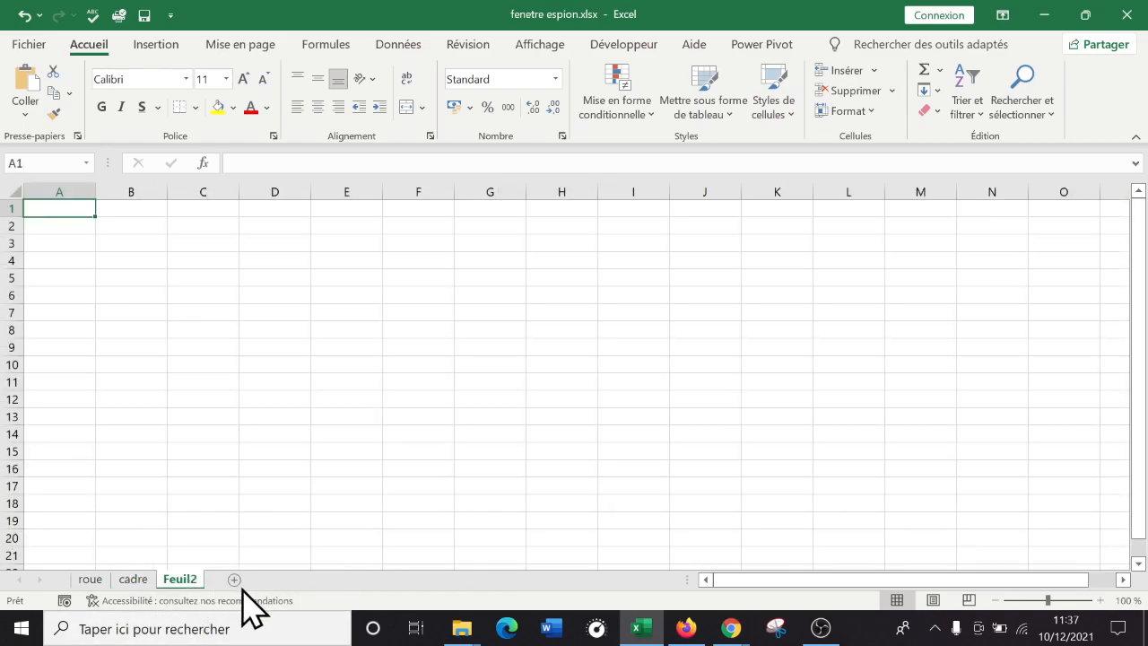
pyautogui.click(87, 581)
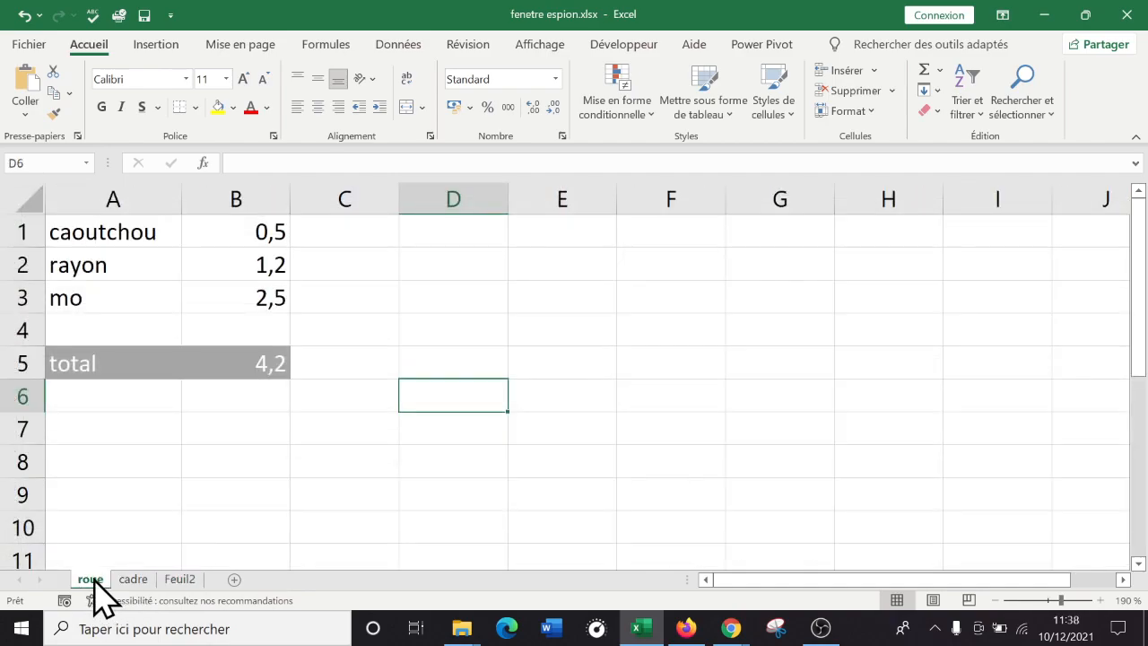
pyautogui.click(132, 581)
pyautogui.click(177, 580)
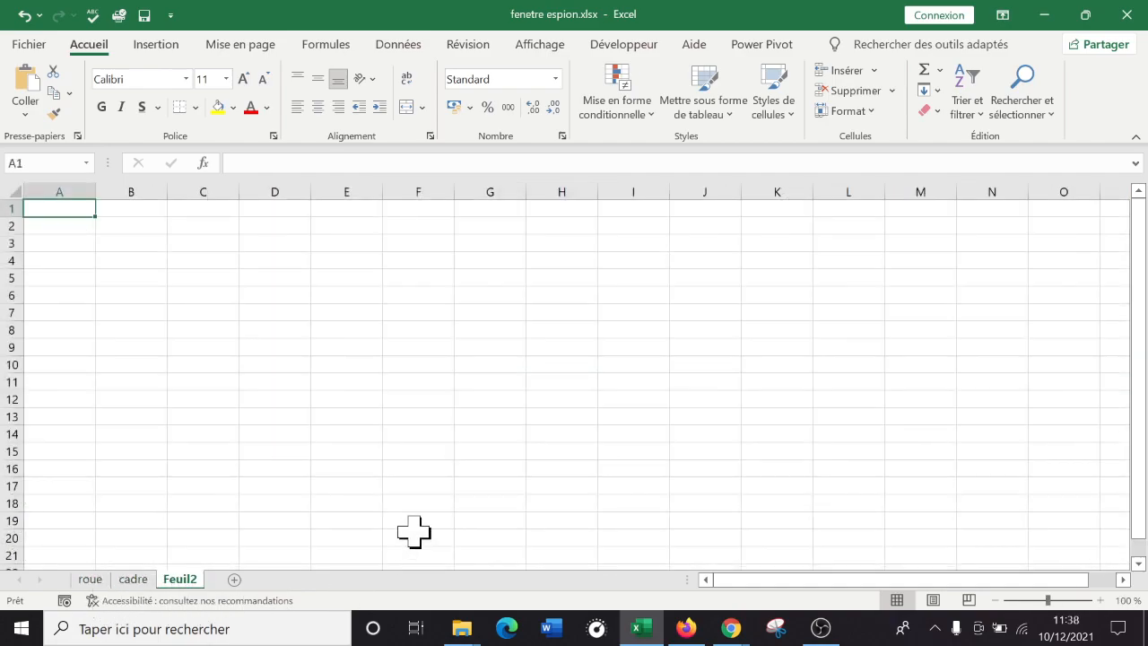
# Rename the new worksheet as prix total and enter the label "prix du vélo" in A1.
pyautogui.click(1100, 600)
pyautogui.click(1100, 600)
pyautogui.click(1100, 600)
pyautogui.click(1100, 600)
pyautogui.click(1100, 600)
pyautogui.click(1100, 600)
pyautogui.click(1100, 600)
pyautogui.click(1100, 600)
pyautogui.click(1100, 600)
pyautogui.click(1101, 599)
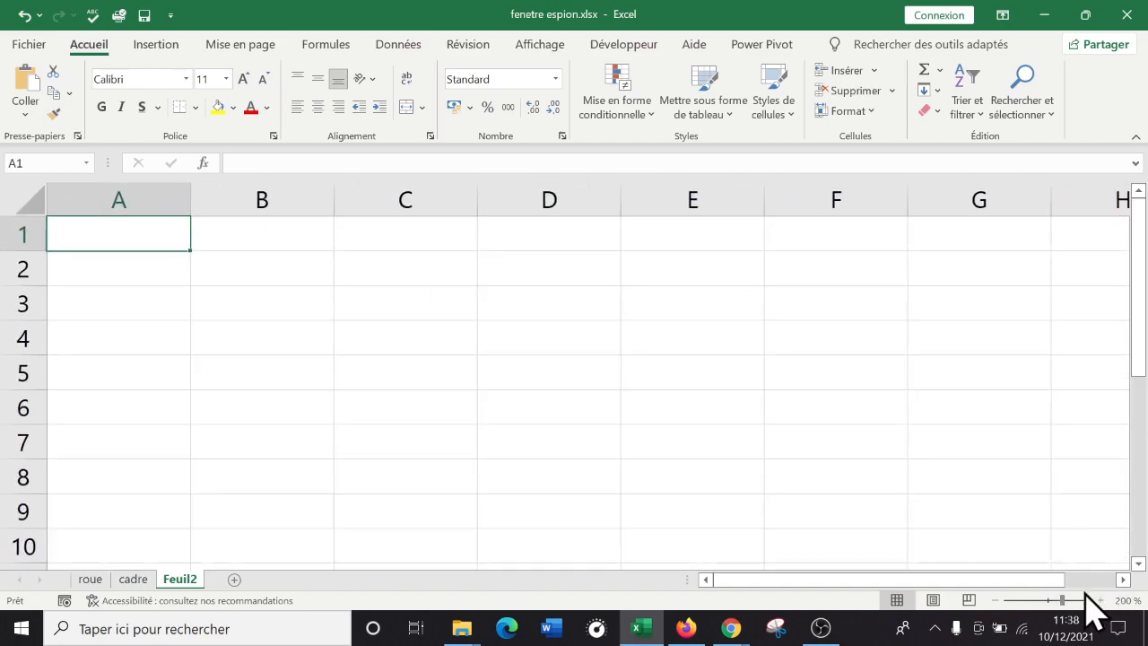
pyautogui.doubleClick(188, 579)
pyautogui.write('prix total')
pyautogui.press('Return')
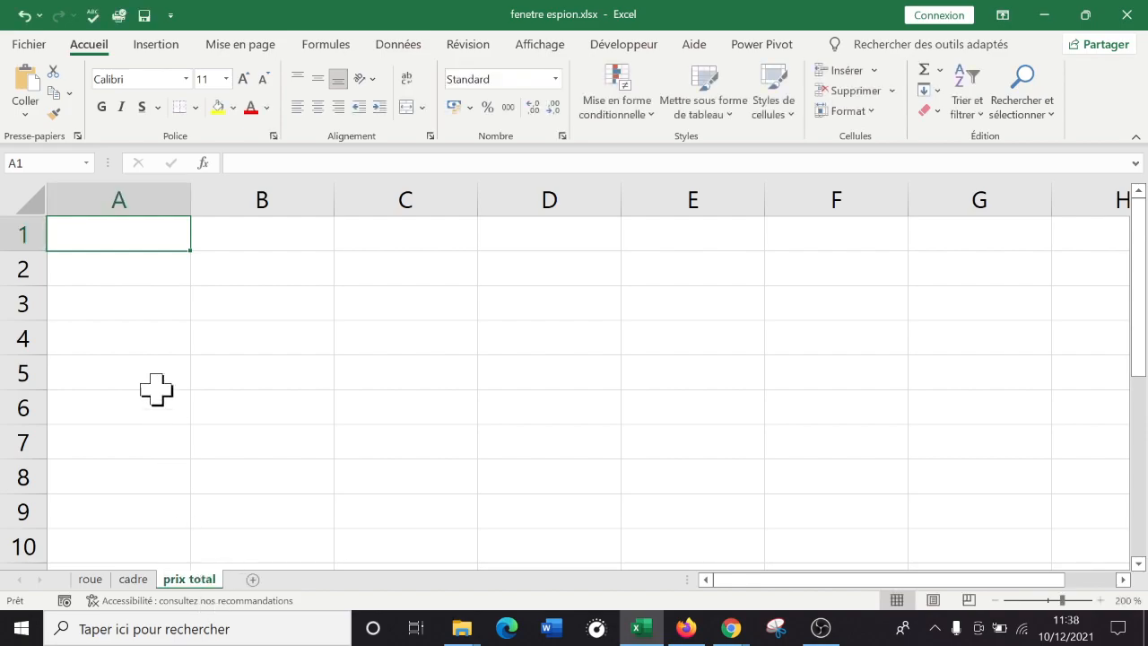
pyautogui.write('prix du vélo')
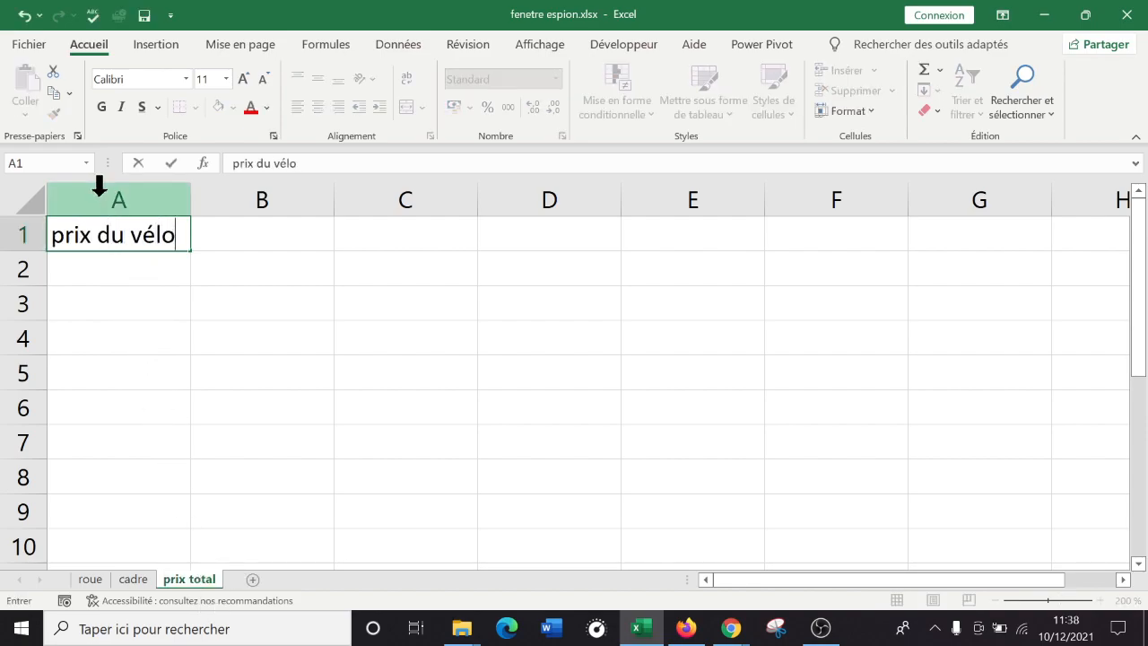
pyautogui.press('Return')
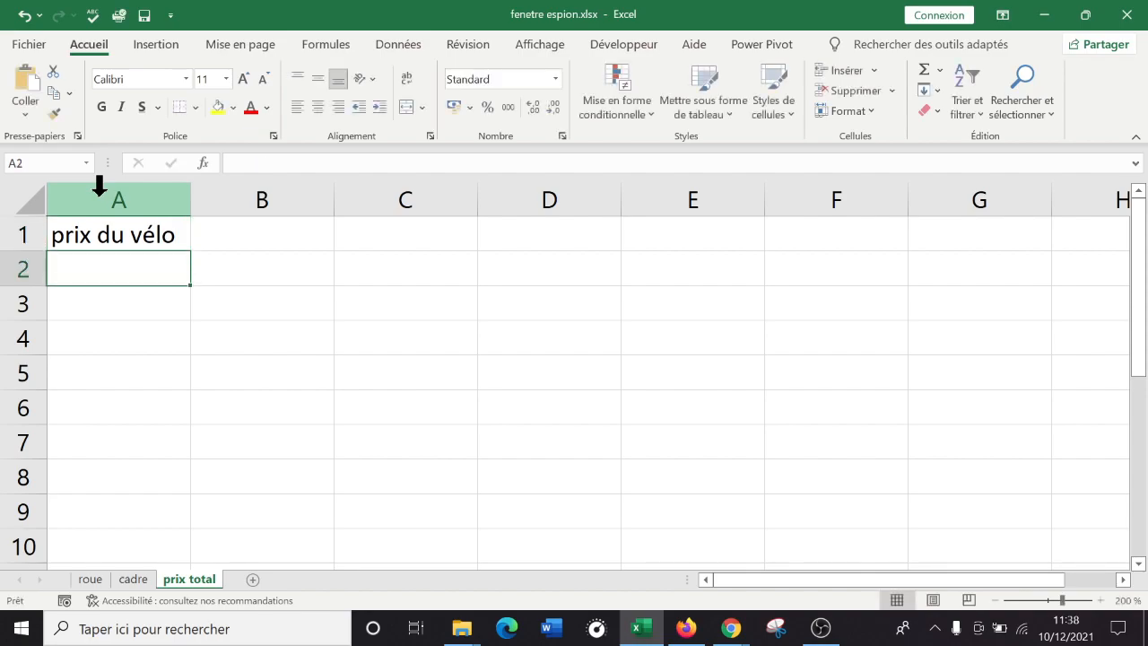
# Calculate the bike price in B1 of the prix total sheet with the formula =roue!B5*2+cadre!B6.
pyautogui.click(253, 324)
pyautogui.click(254, 230)
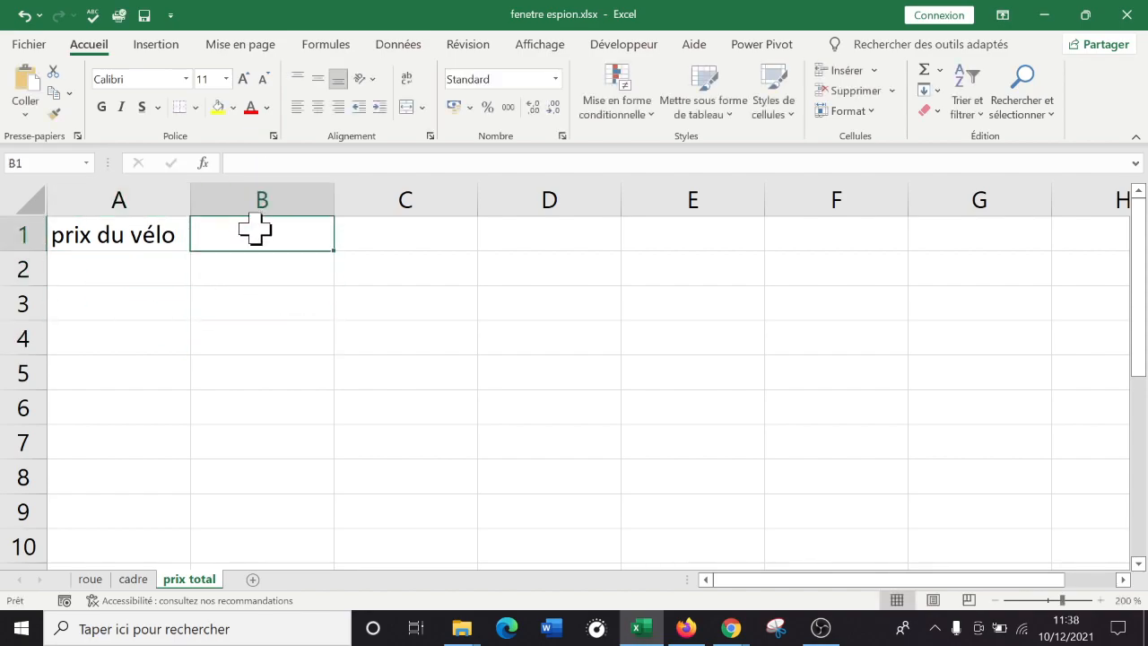
pyautogui.write('=')
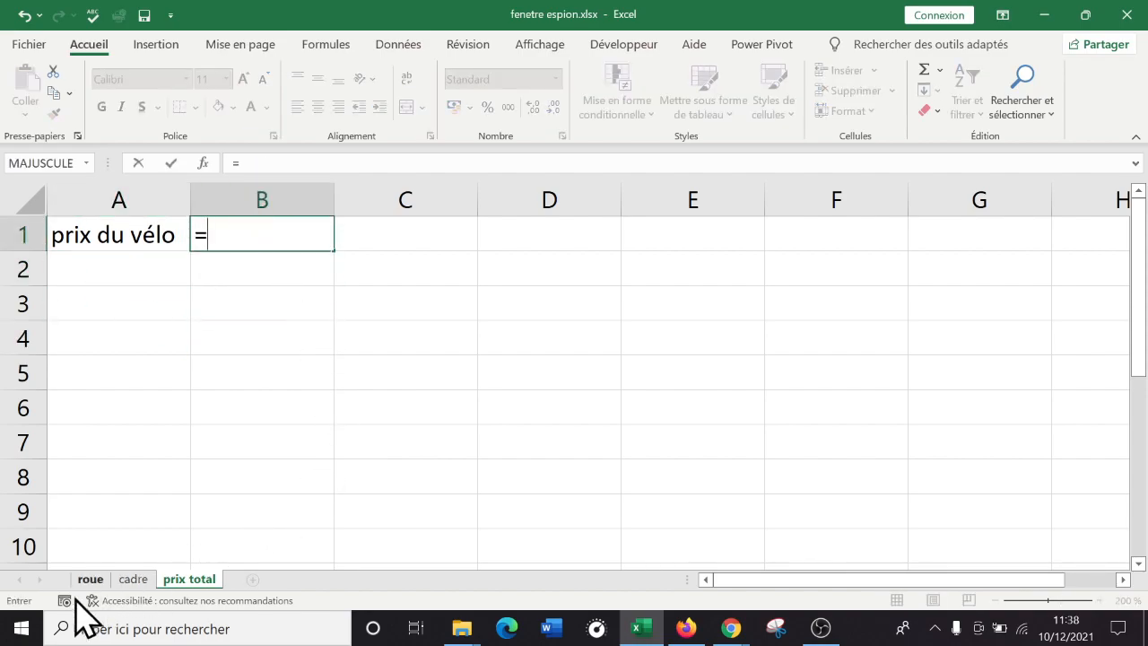
pyautogui.click(90, 578)
pyautogui.click(251, 363)
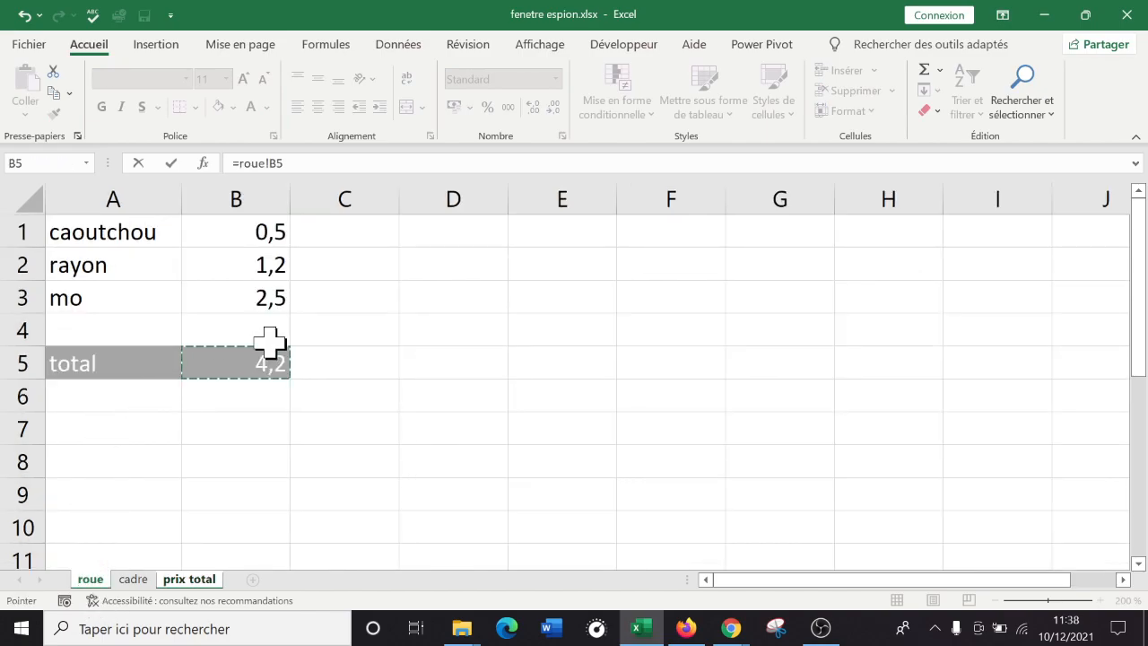
pyautogui.write('*')
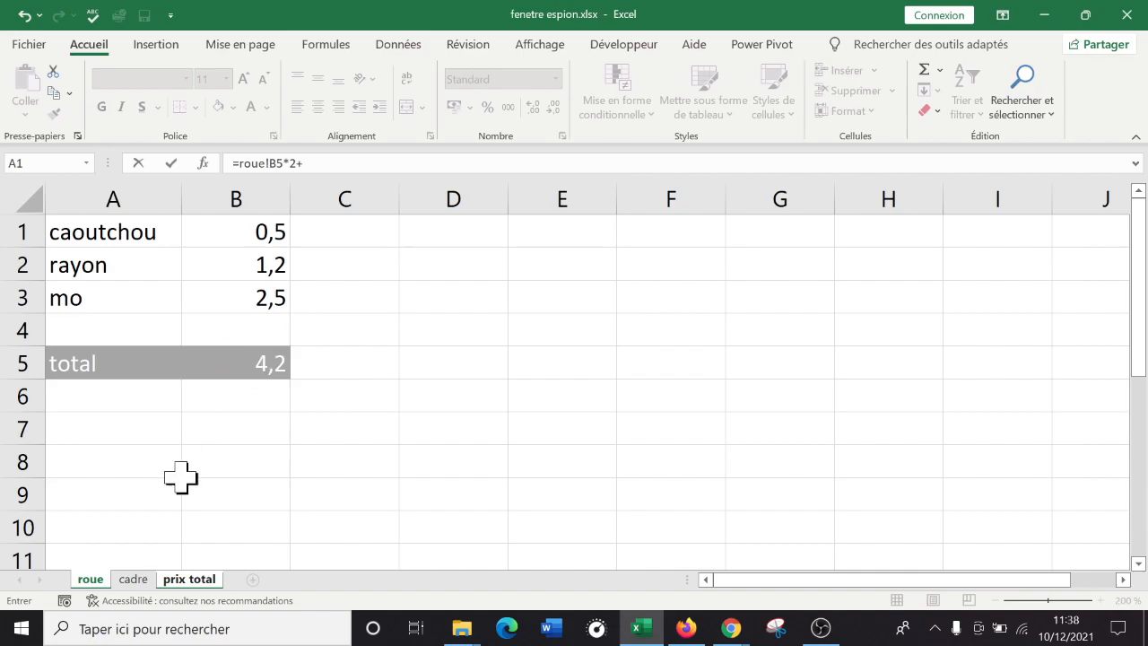
pyautogui.click(130, 583)
pyautogui.click(224, 361)
pyautogui.press('Return')
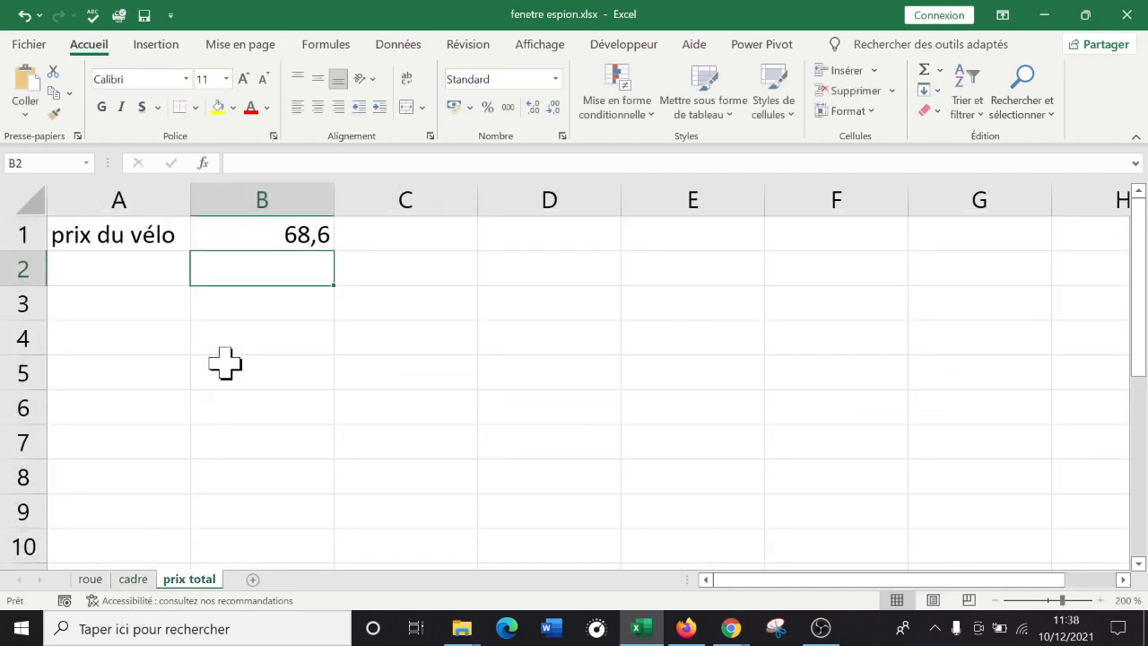
# Clear the formula from cell B1 of the prix total sheet.
pyautogui.press('Up')
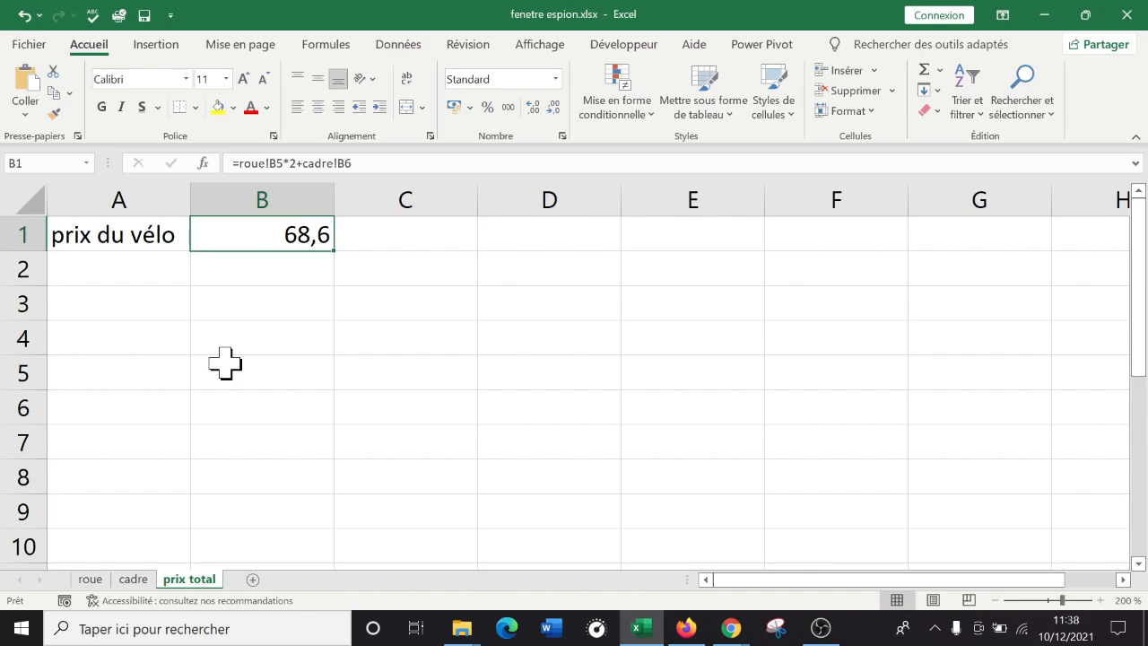
pyautogui.press('Delete')
pyautogui.press('Return')
# Build the formula =roue!B5*2+cadre!B6 in B1 of prix total, adding two wheel totals to the frame total.
pyautogui.press('Up')
pyautogui.write('=')
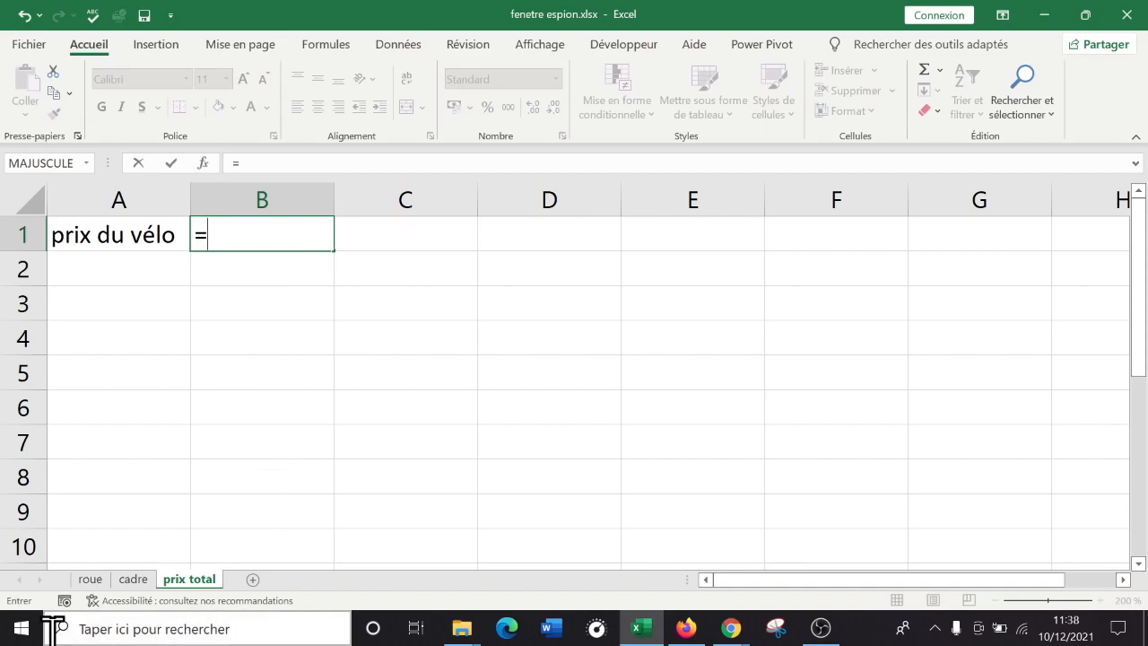
pyautogui.click(90, 579)
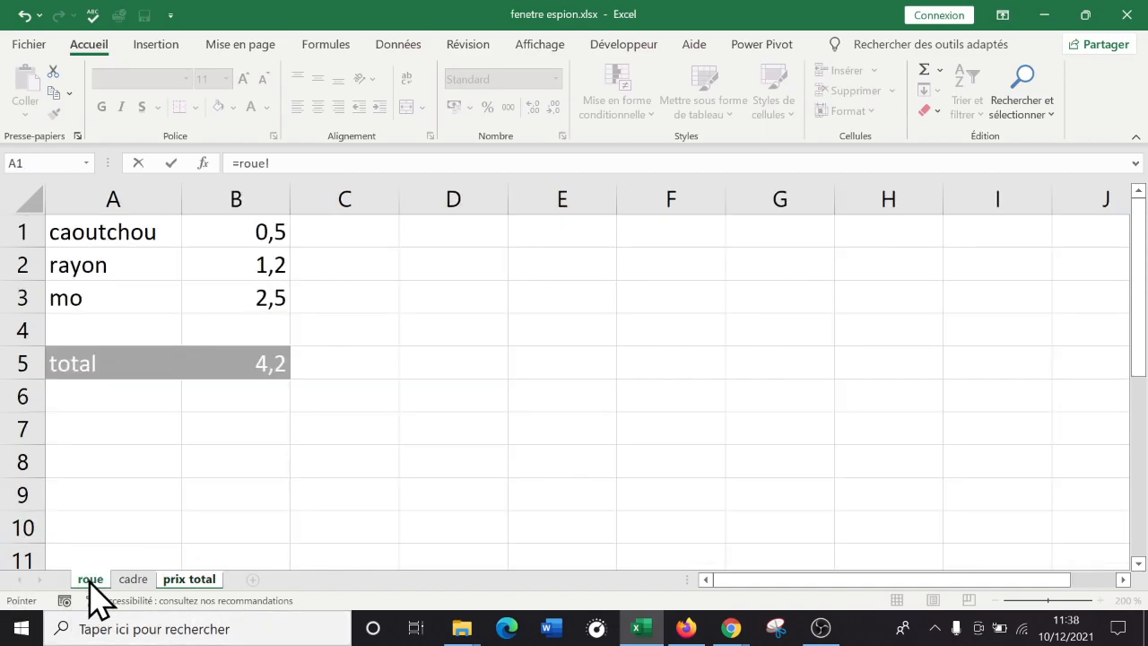
pyautogui.click(257, 363)
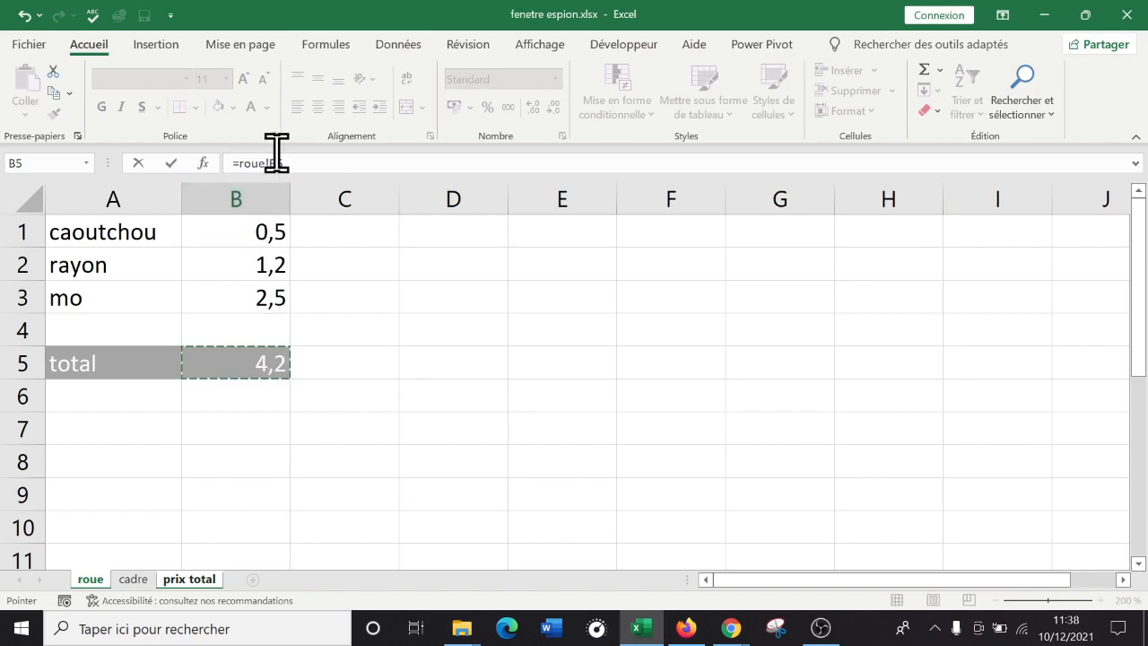
pyautogui.write('*')
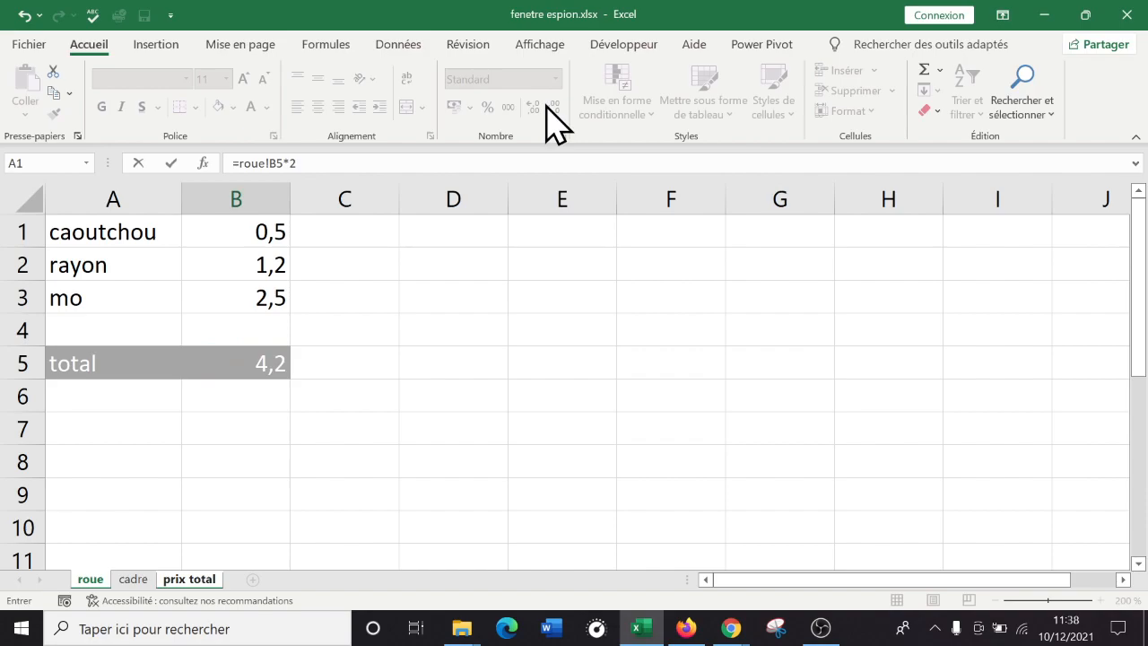
pyautogui.click(133, 579)
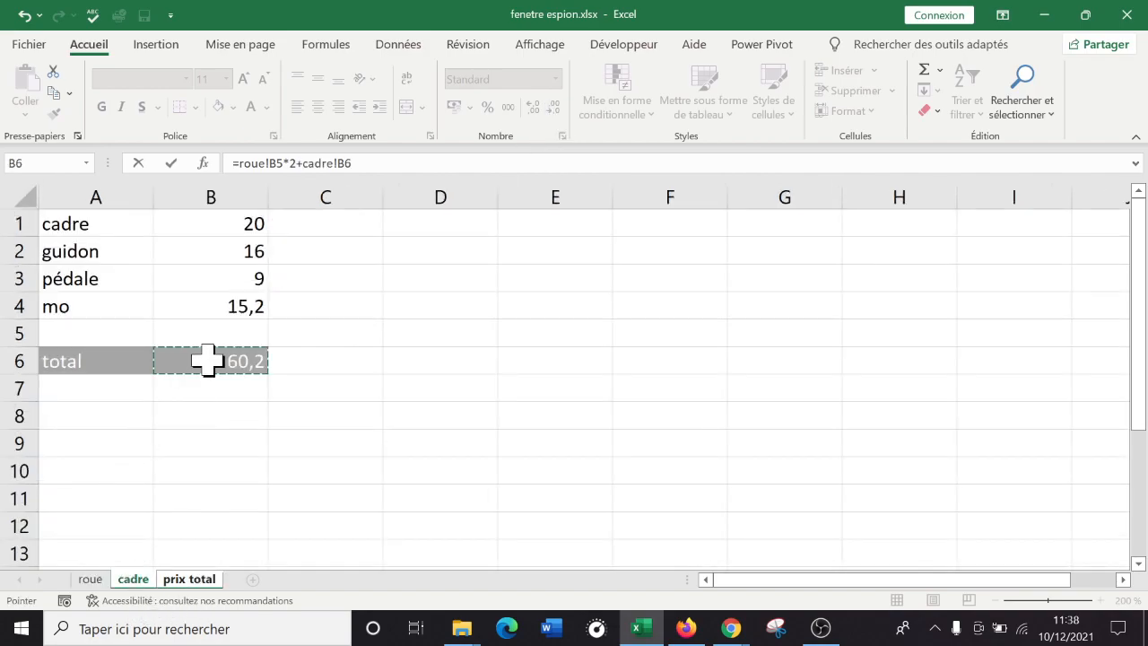
pyautogui.press('Return')
pyautogui.press('Down')
pyautogui.press('Up')
pyautogui.press('Down')
pyautogui.press('Up')
pyautogui.press('Up')
pyautogui.press('Down')
pyautogui.press('Up')
pyautogui.press('Down')
pyautogui.press('Down')
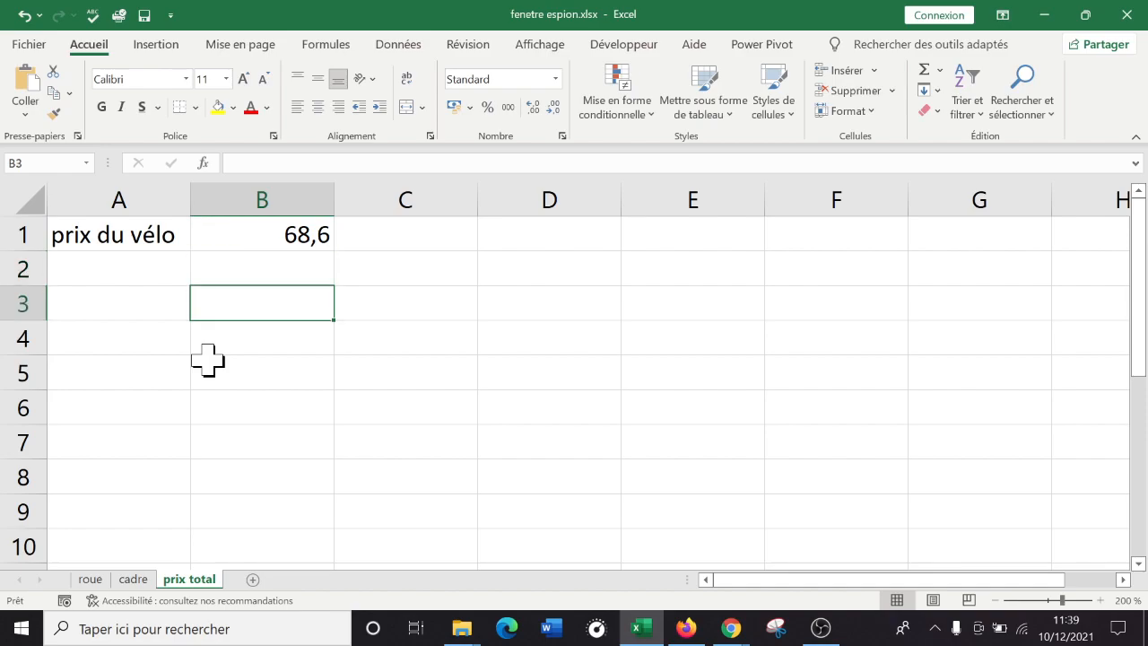
pyautogui.click(768, 408)
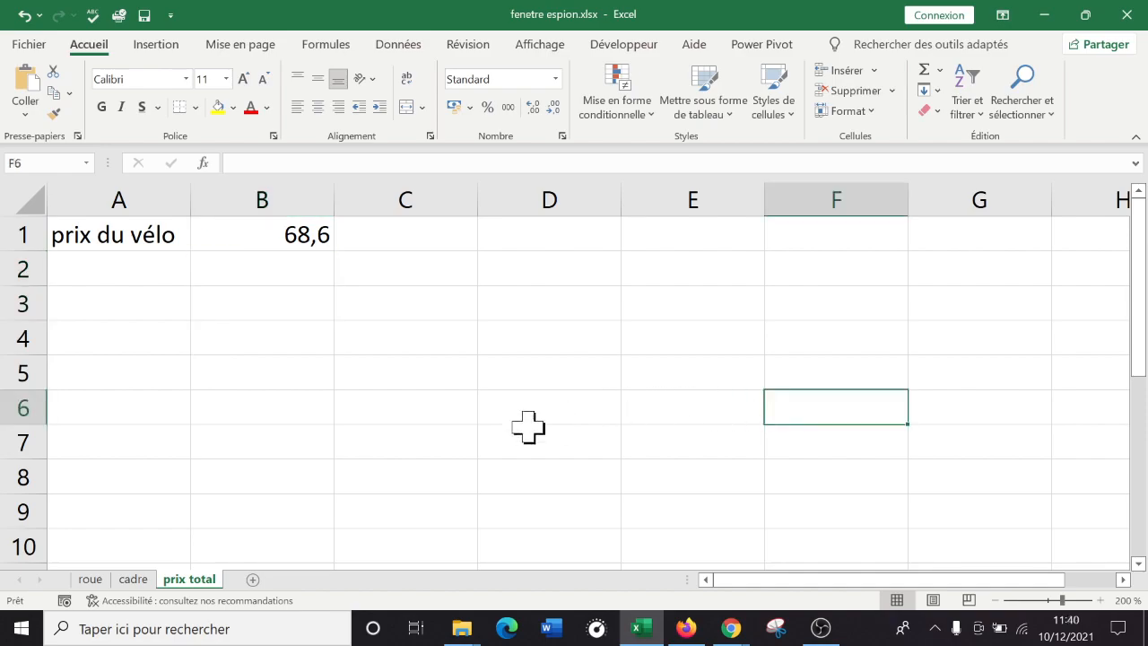
# Go to the roue sheet and select the caoutchou cost in cell B1.
pyautogui.click(90, 579)
pyautogui.click(285, 517)
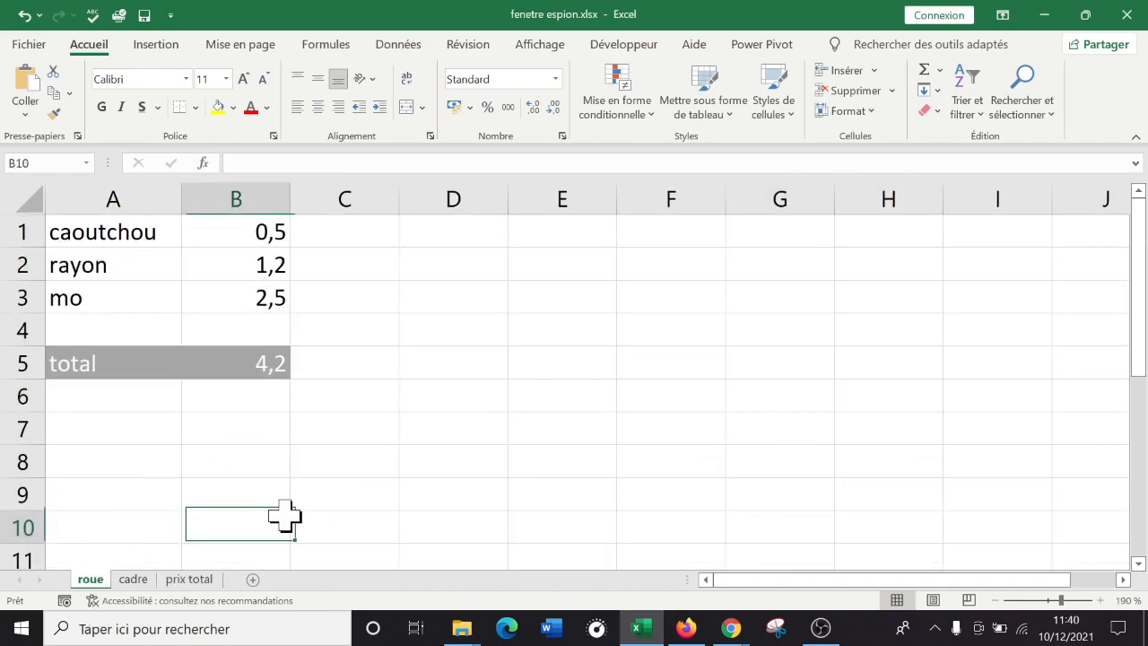
pyautogui.click(248, 235)
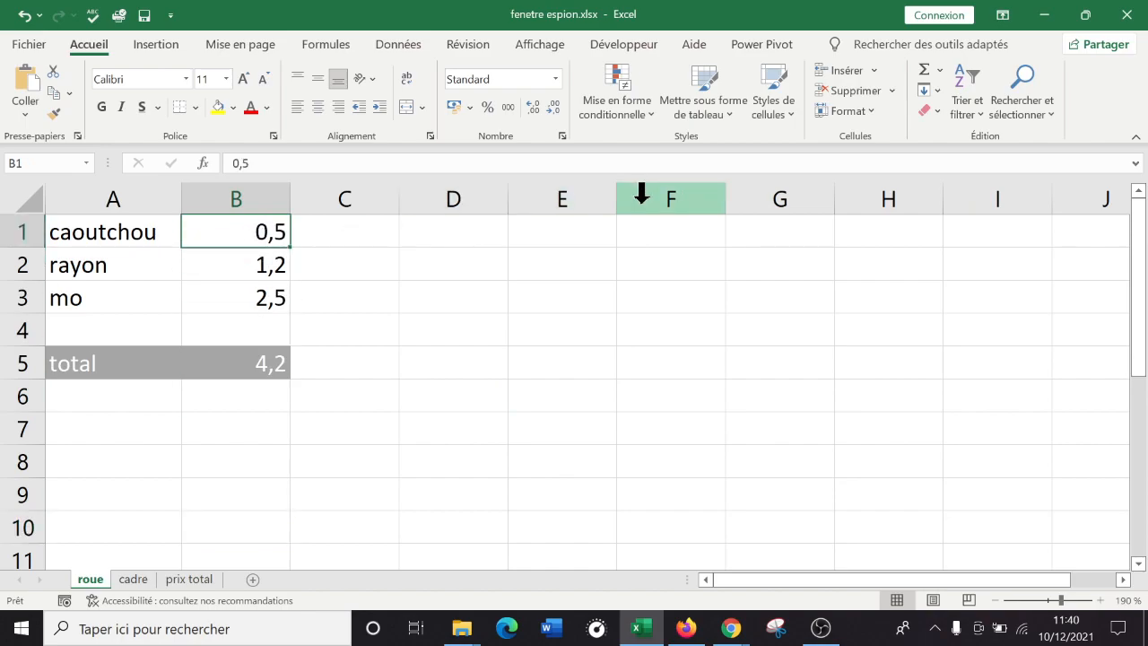
# Set the caoutchou cost in B1 of the roue sheet to 3,2 and select the wheel total in B5.
pyautogui.write('3,2')
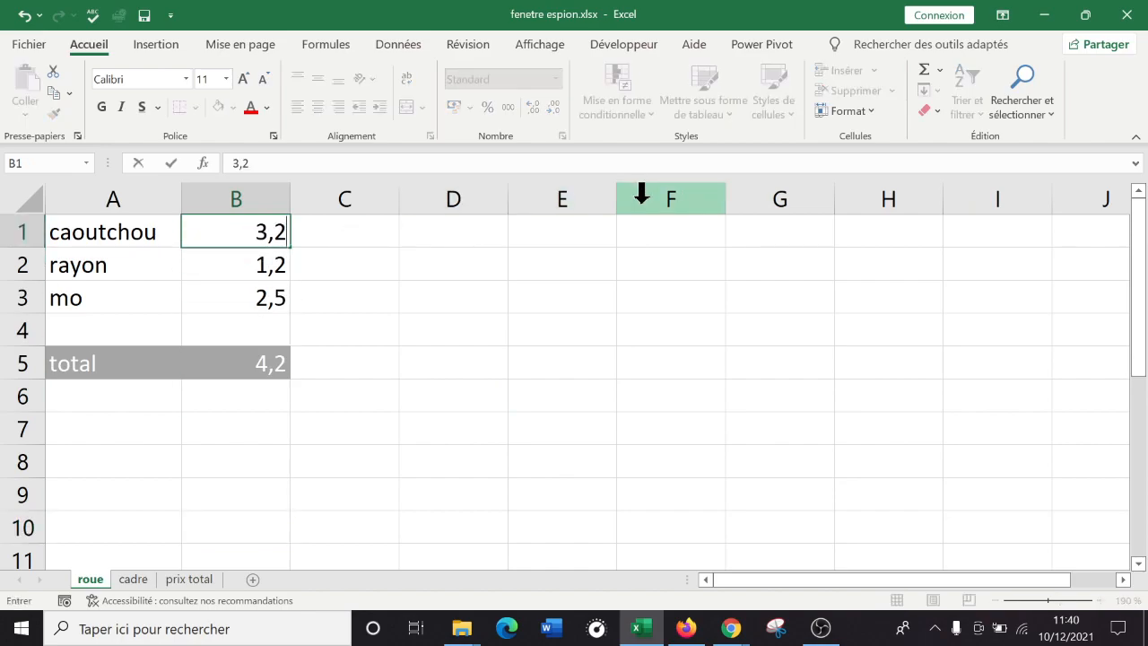
pyautogui.press('Return')
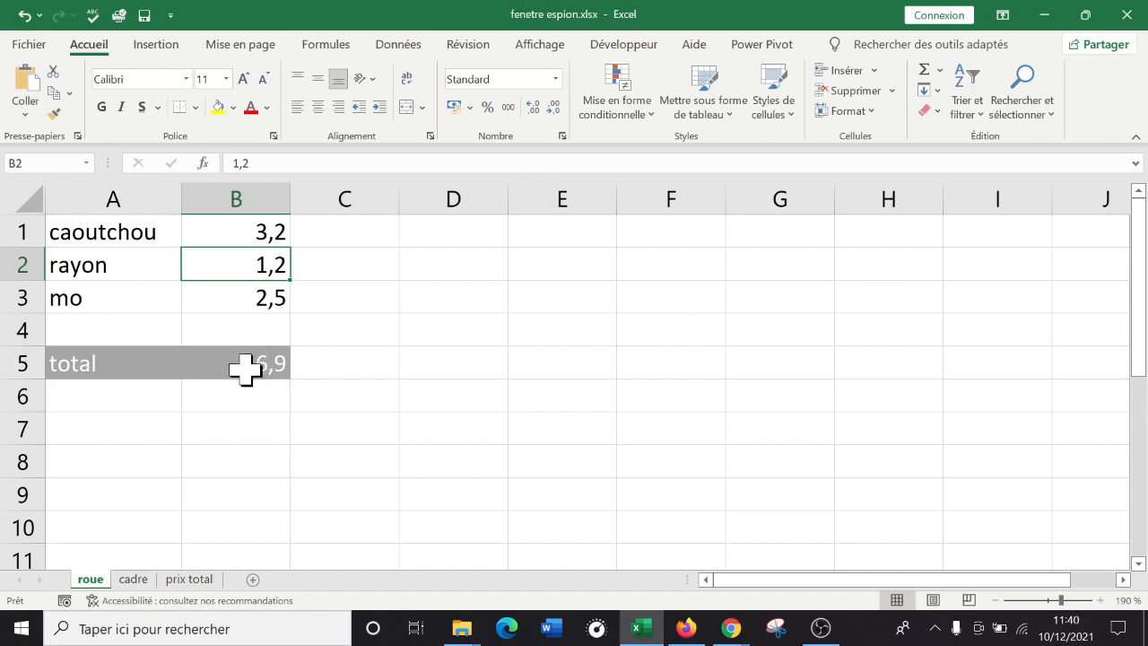
pyautogui.click(238, 356)
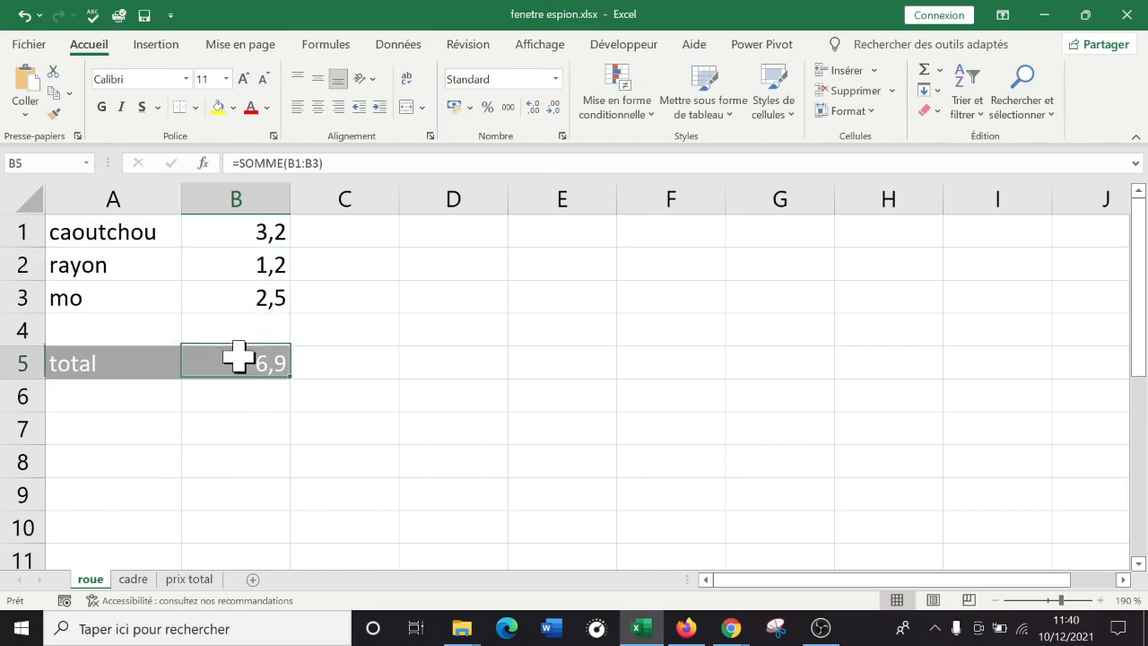
# Check the bike price and its formula in B1 of the prix total sheet.
pyautogui.click(188, 578)
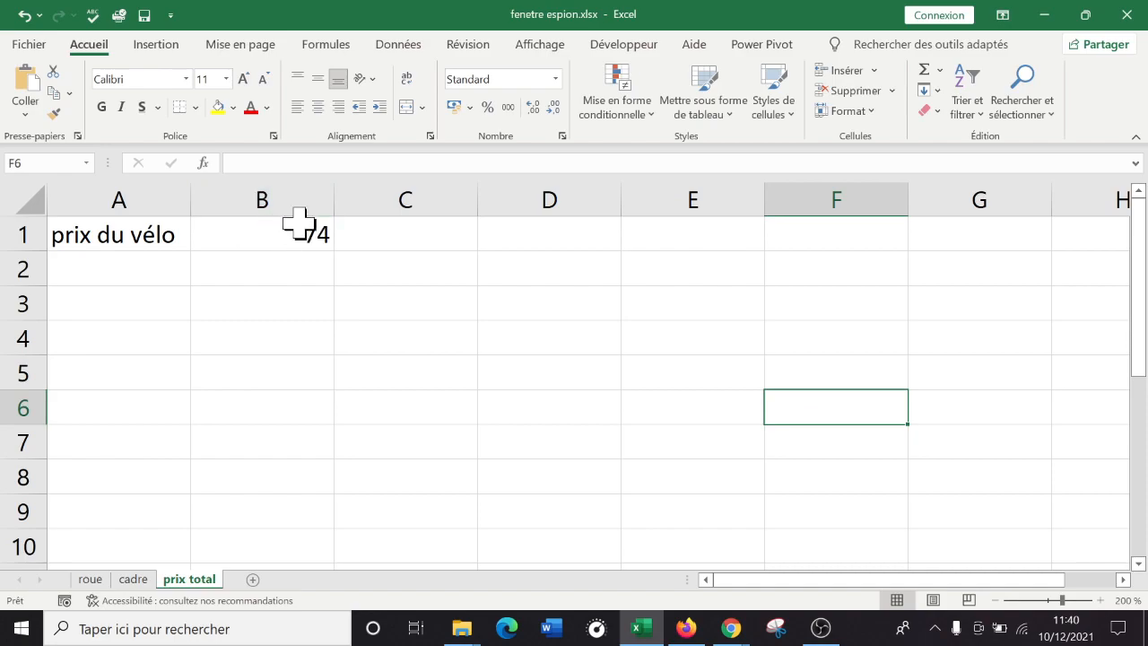
pyautogui.click(317, 347)
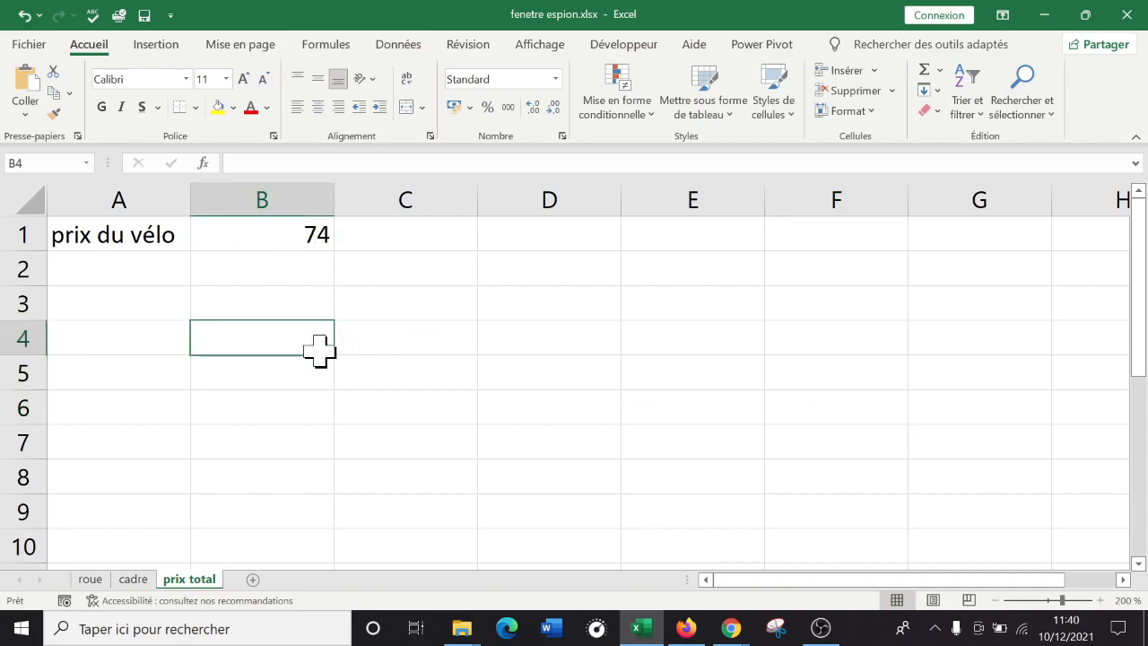
pyautogui.click(294, 238)
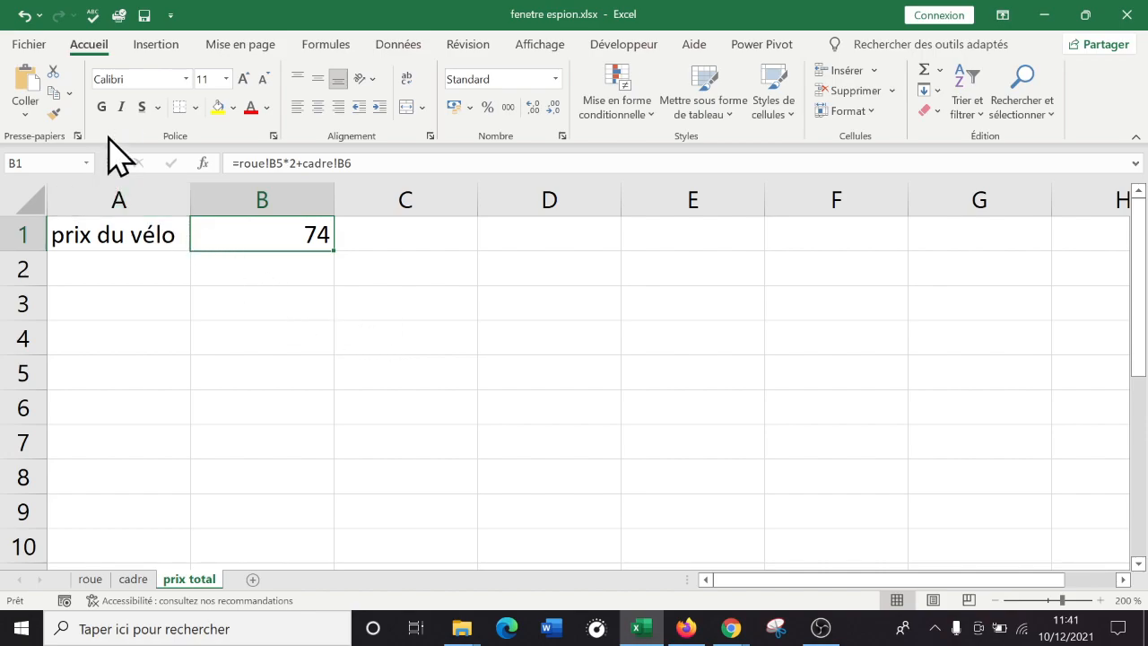
# Open the Watch Window (Fenêtre Espion) and add a watch on the wheel total in B5 of the roue sheet.
pyautogui.click(325, 45)
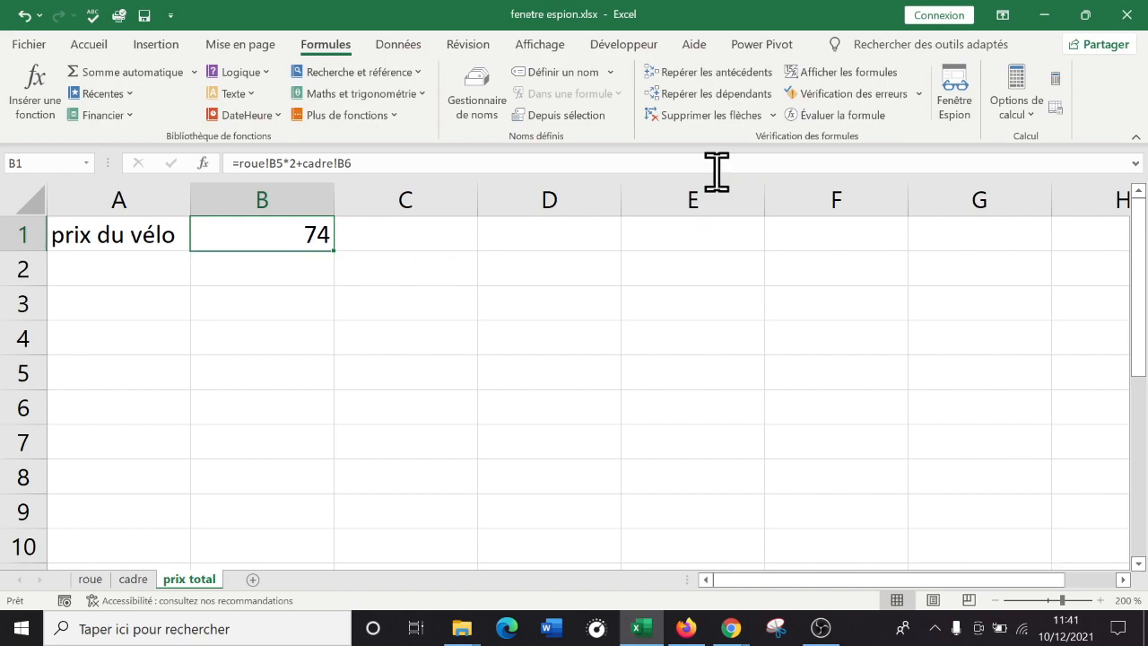
pyautogui.click(955, 100)
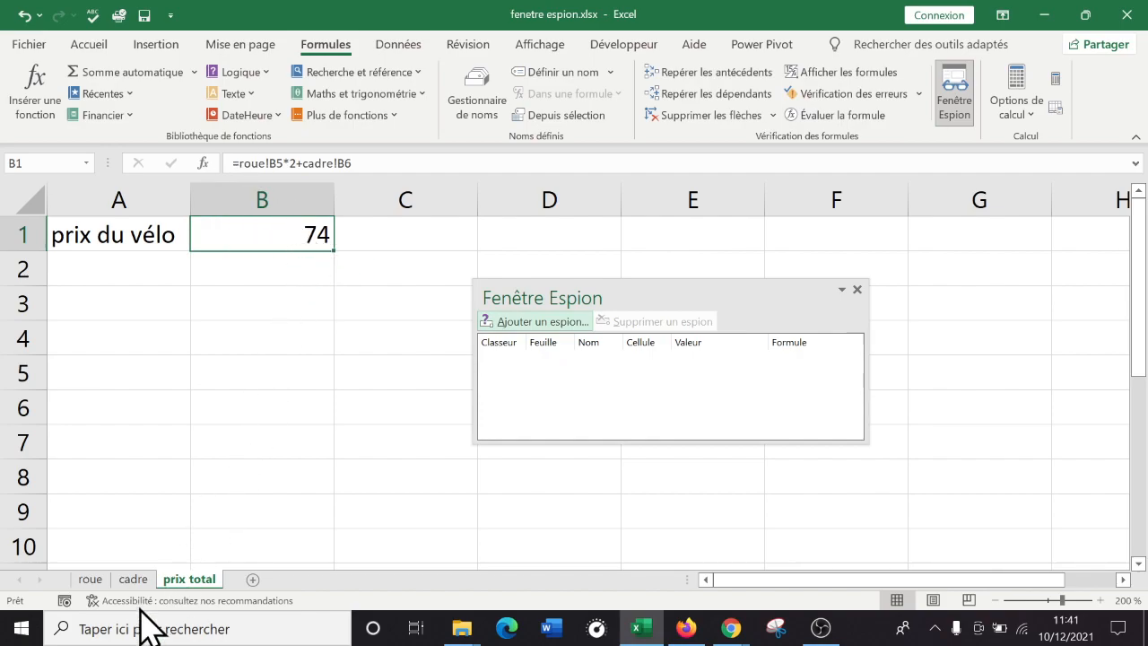
pyautogui.click(90, 578)
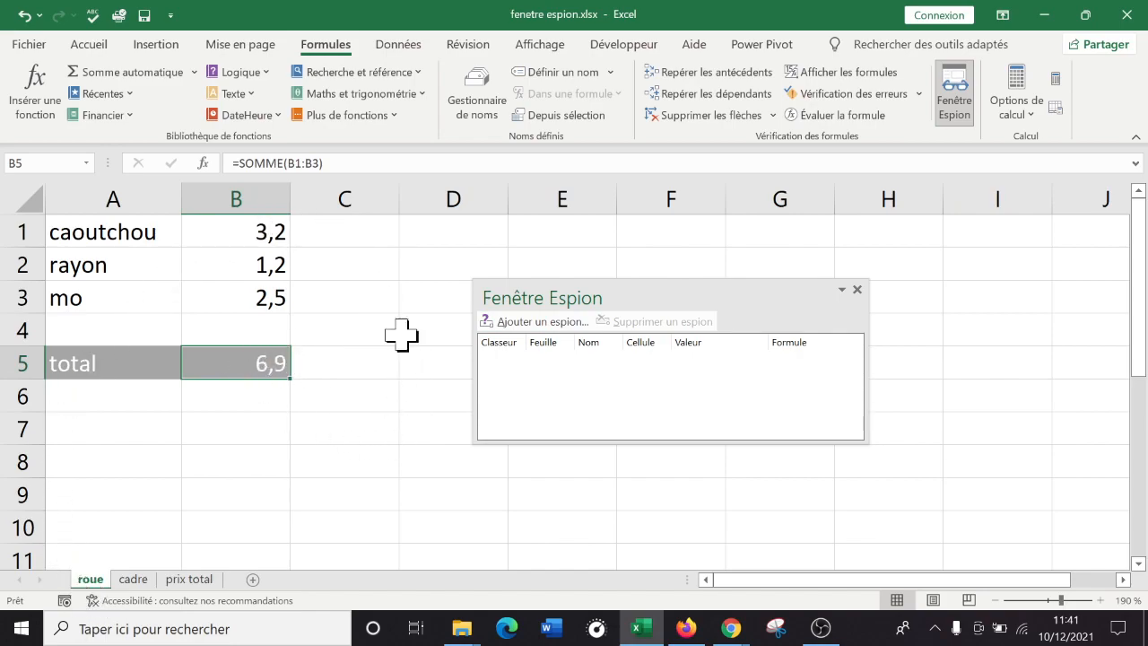
pyautogui.click(541, 323)
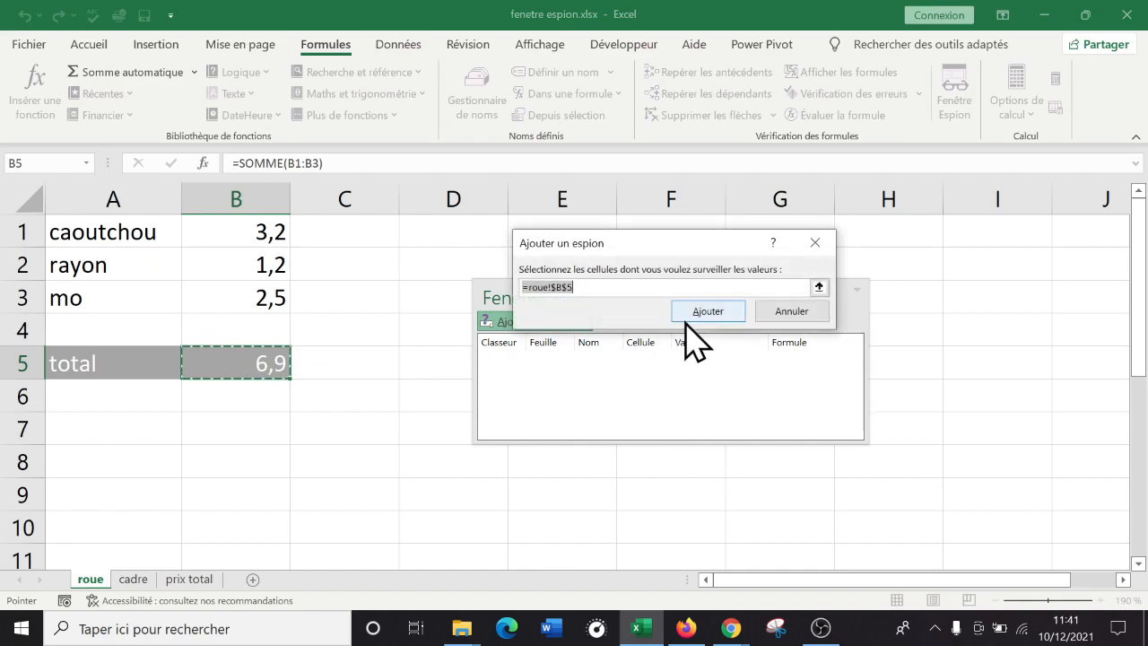
pyautogui.click(702, 314)
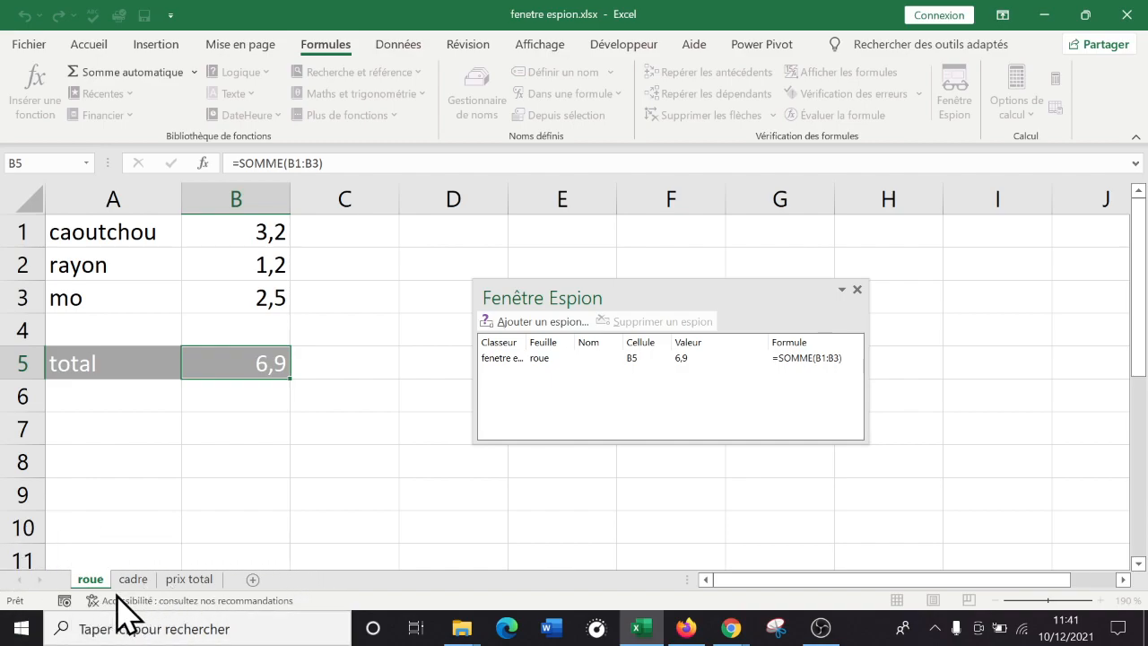
# Add a watch on the bike price in B1 of the prix total sheet and widen the Watch Window to fit its formula.
pyautogui.click(191, 581)
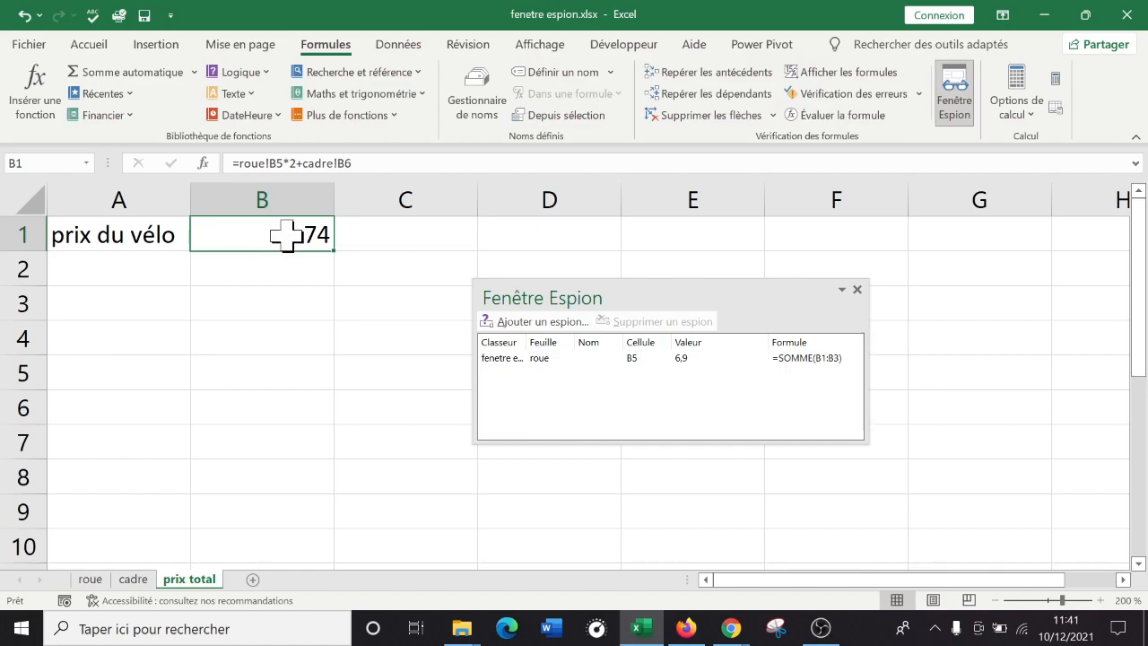
pyautogui.click(533, 321)
pyautogui.click(714, 309)
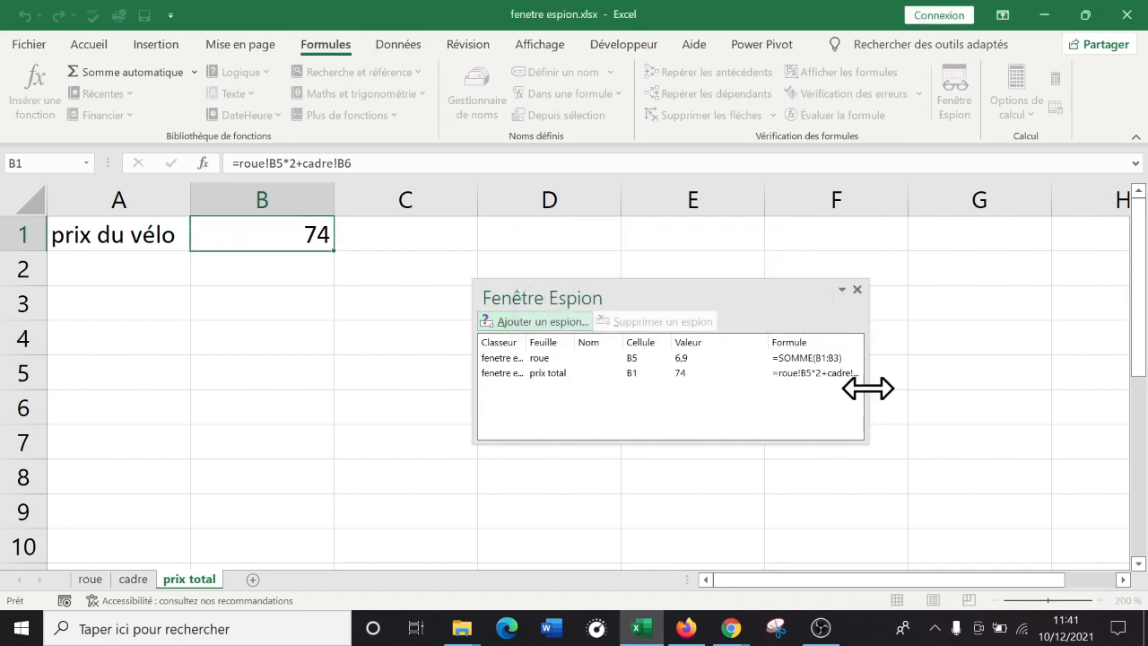
pyautogui.moveTo(866, 383); pyautogui.dragTo(989, 379)
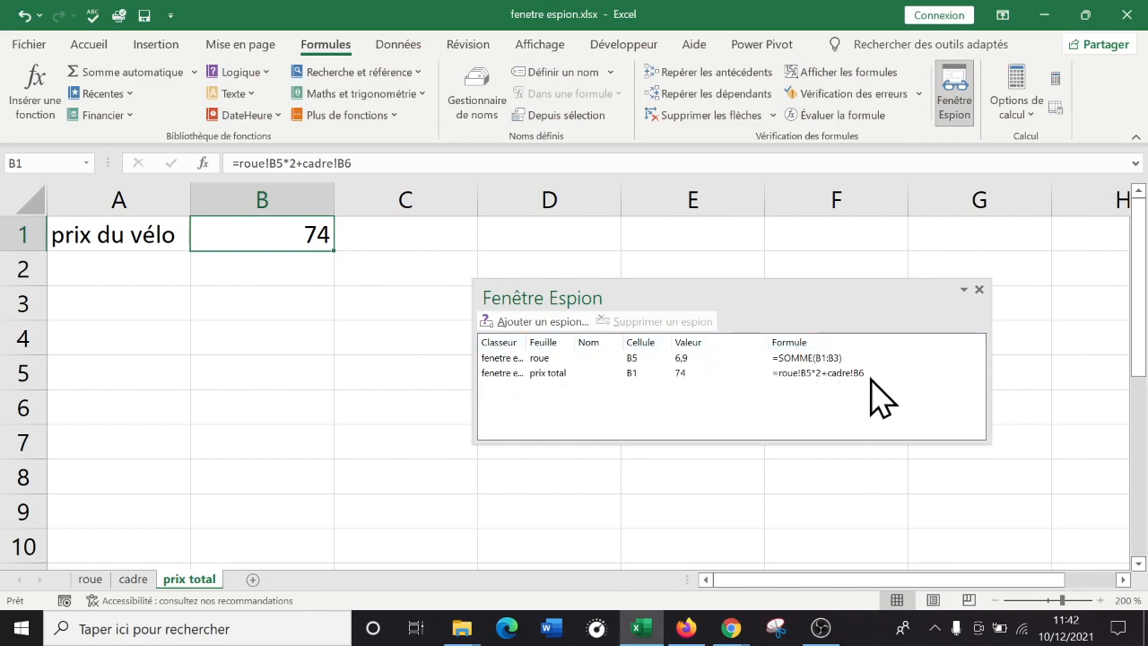
# Add a watch on the frame total in B6 of the cadre sheet.
pyautogui.click(91, 580)
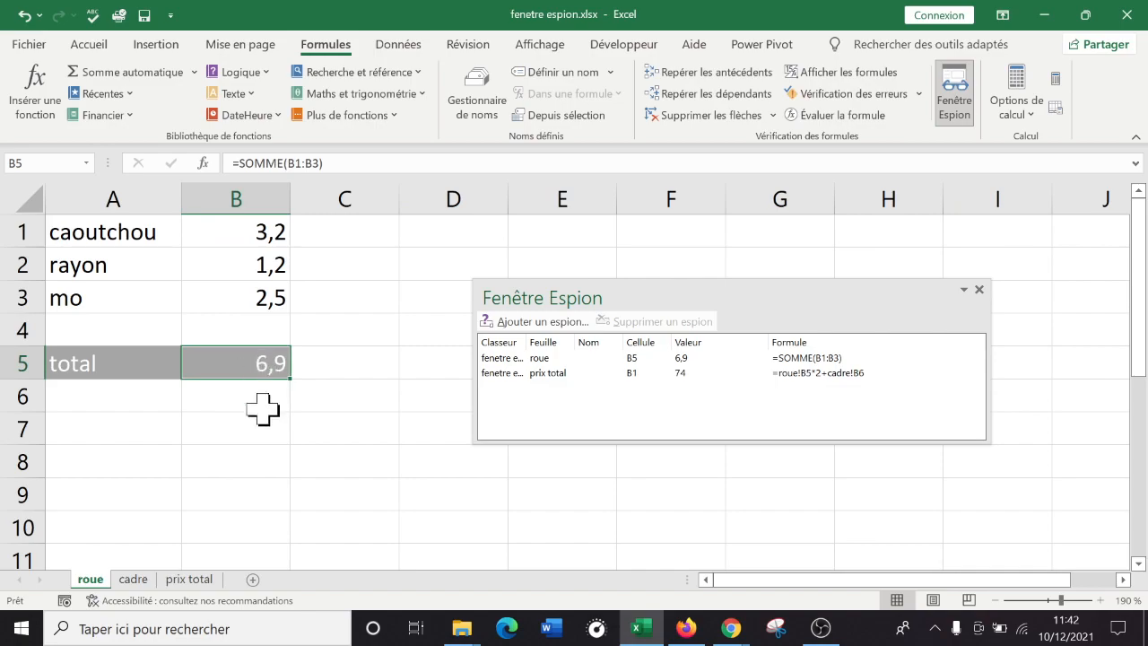
pyautogui.click(189, 579)
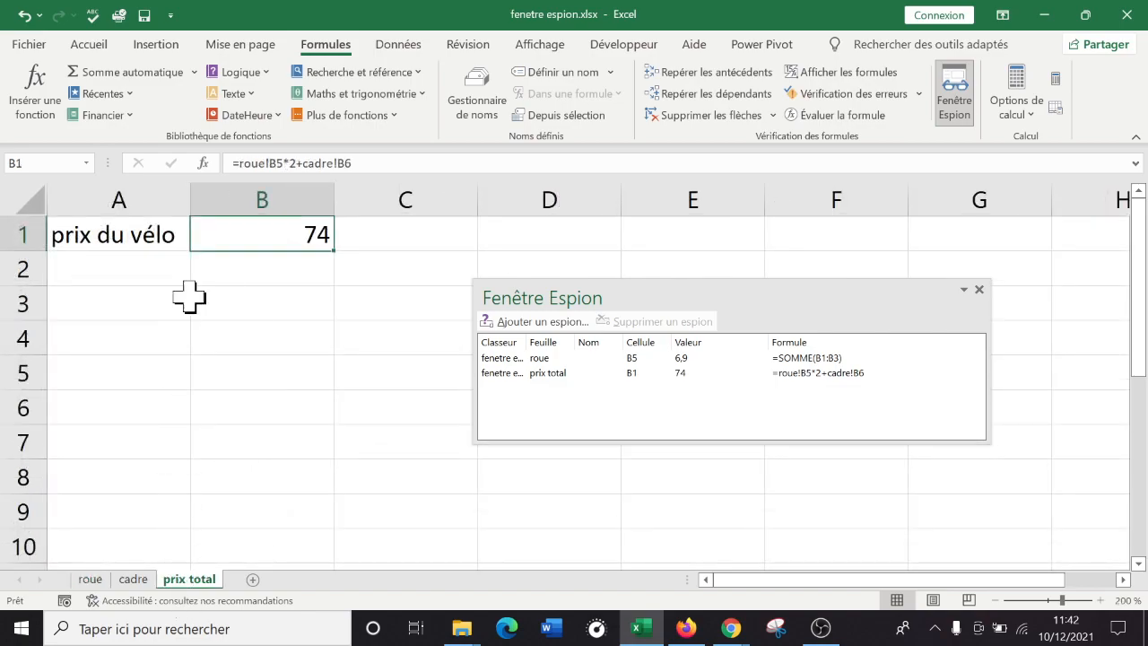
pyautogui.click(89, 579)
pyautogui.click(135, 580)
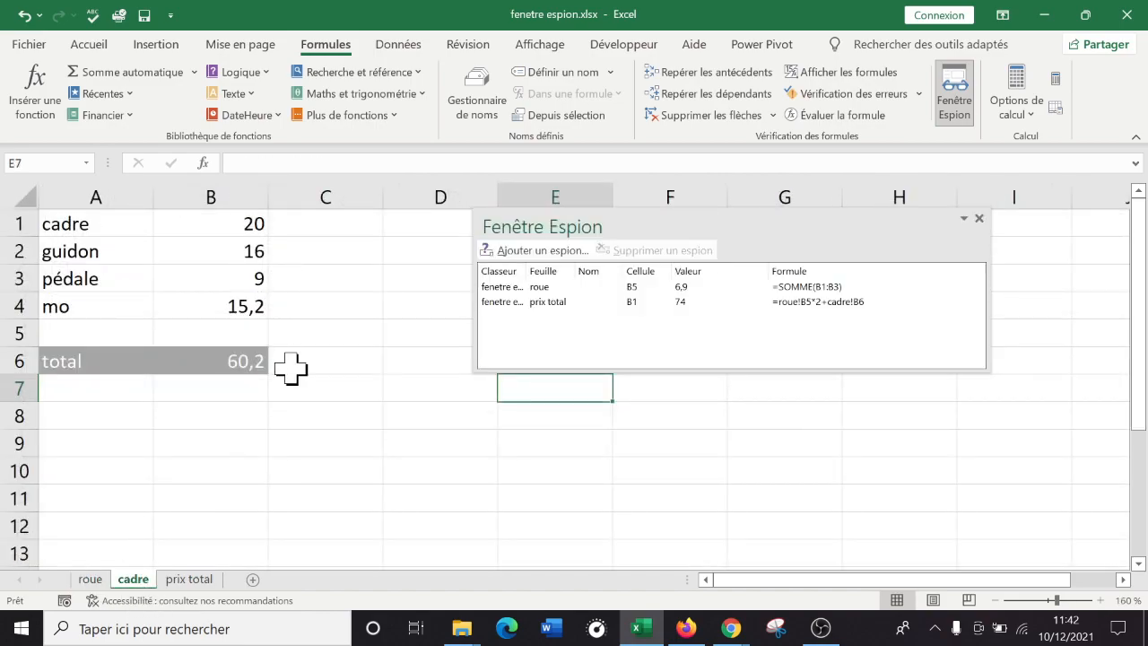
pyautogui.click(226, 358)
pyautogui.click(542, 251)
pyautogui.click(723, 311)
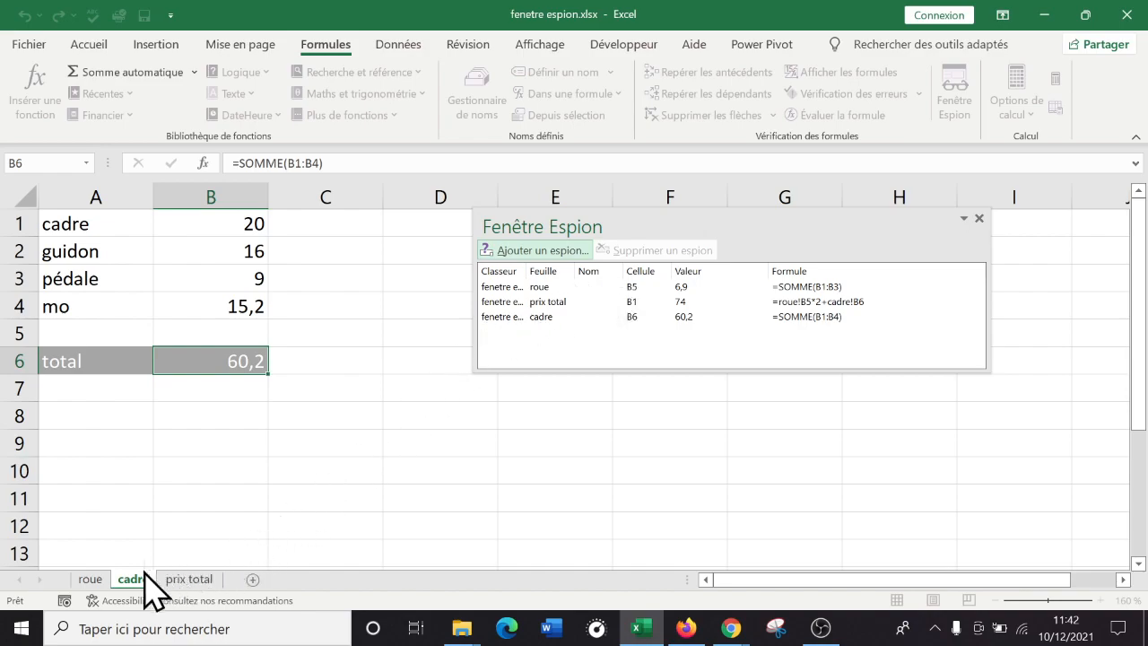
# Set the mo cost in B3 of the roue sheet to 2,9 with the Watch Window open.
pyautogui.click(94, 581)
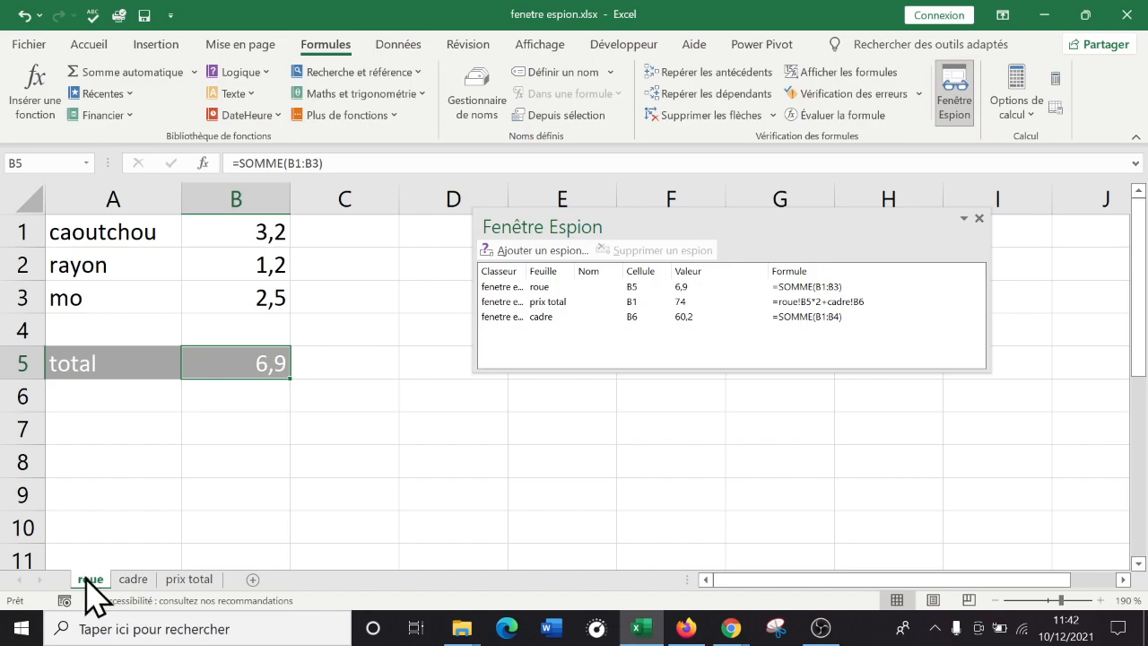
pyautogui.click(246, 236)
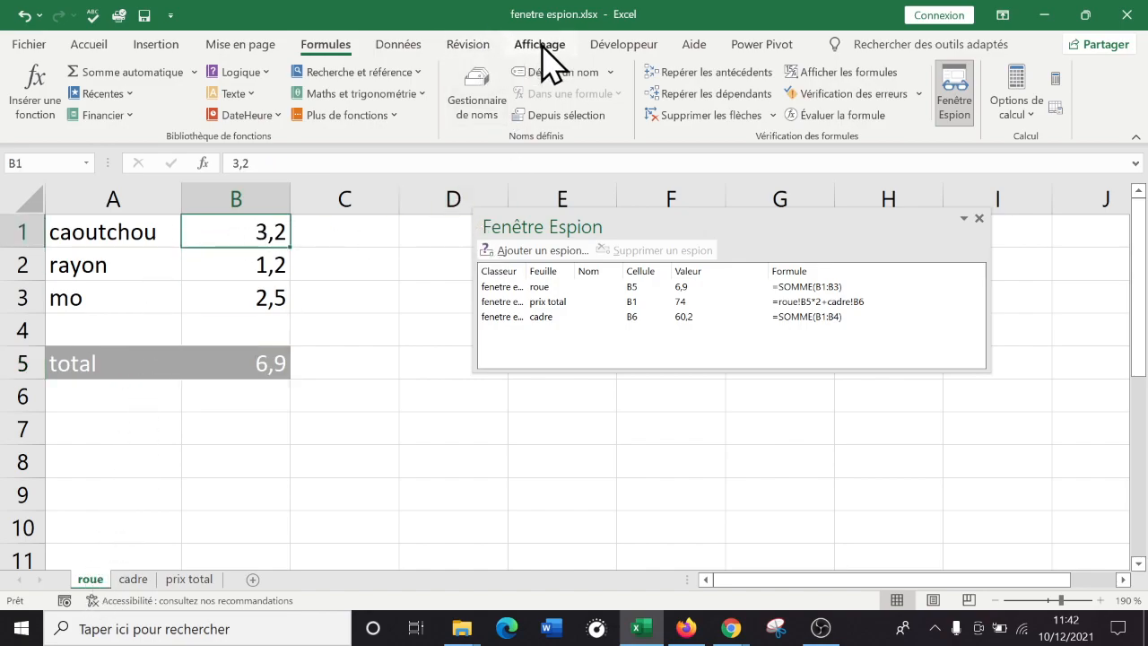
pyautogui.press('Down')
pyautogui.press('Down')
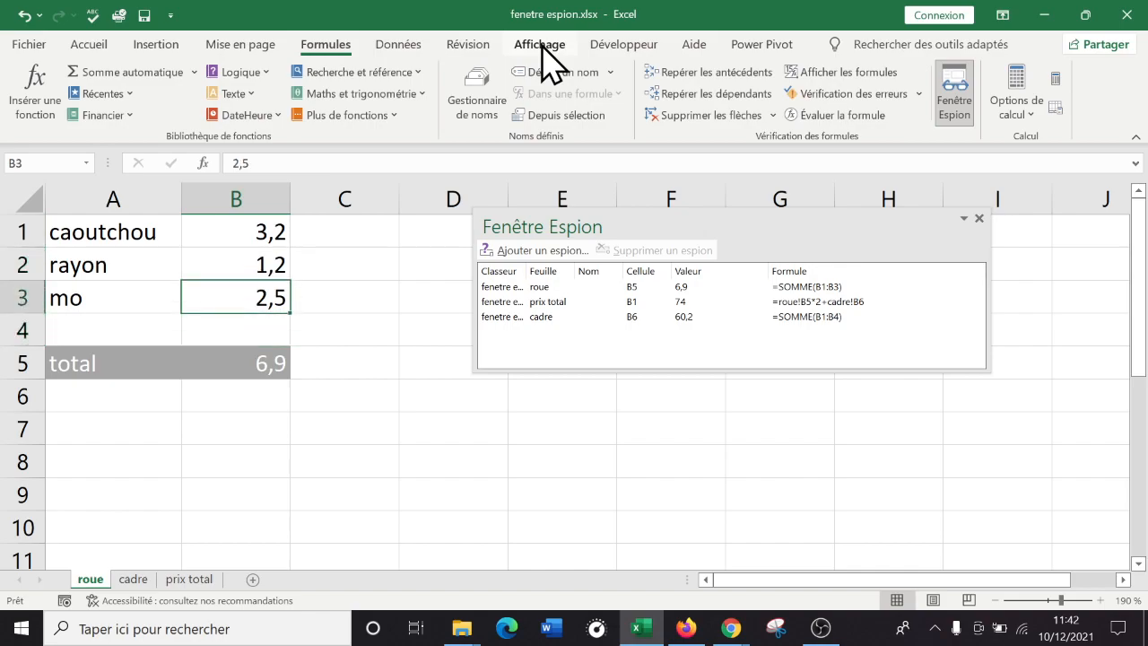
pyautogui.write('2')
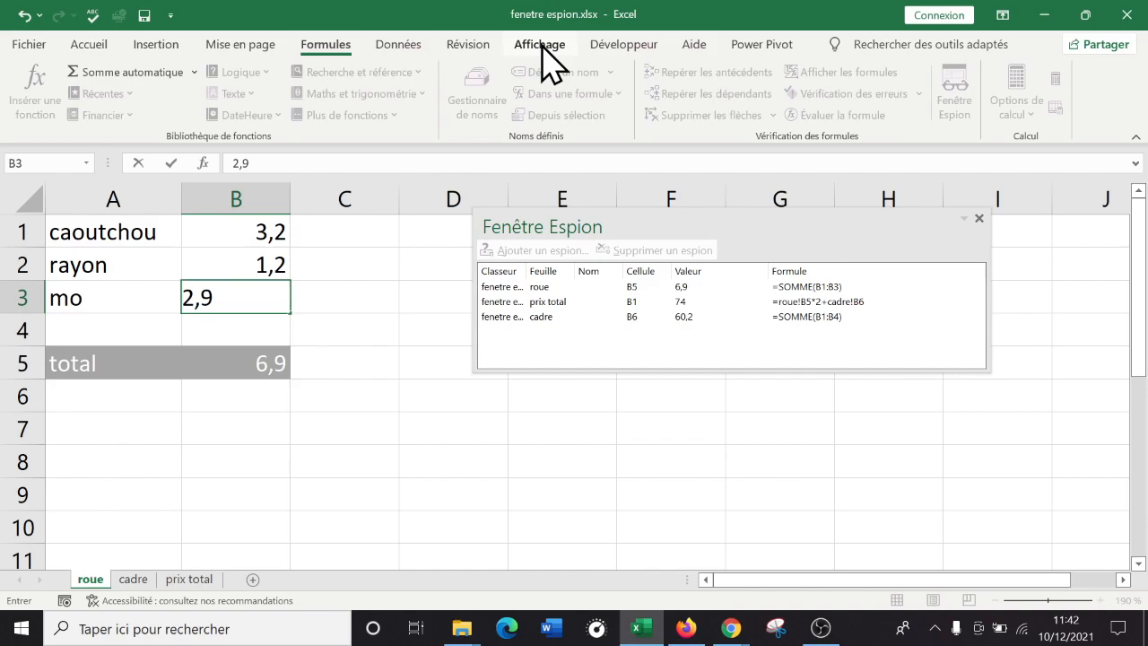
pyautogui.press('Return')
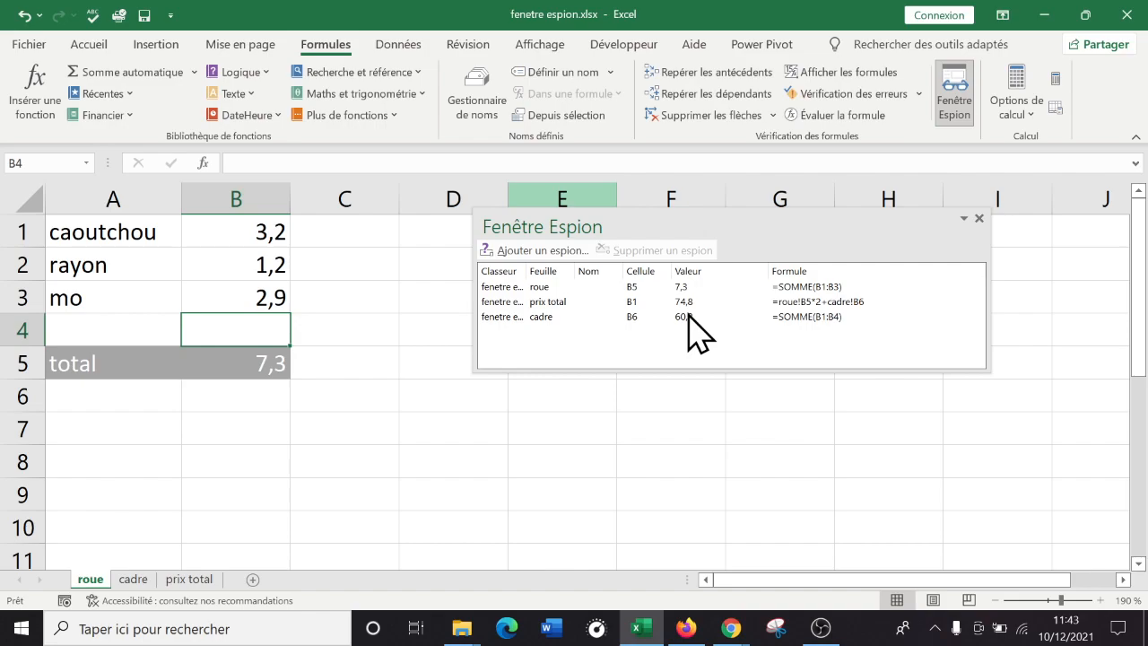
# On the prix total sheet, close and reopen the Watch Window, and select its prix total B1 entry.
pyautogui.click(131, 581)
pyautogui.click(172, 581)
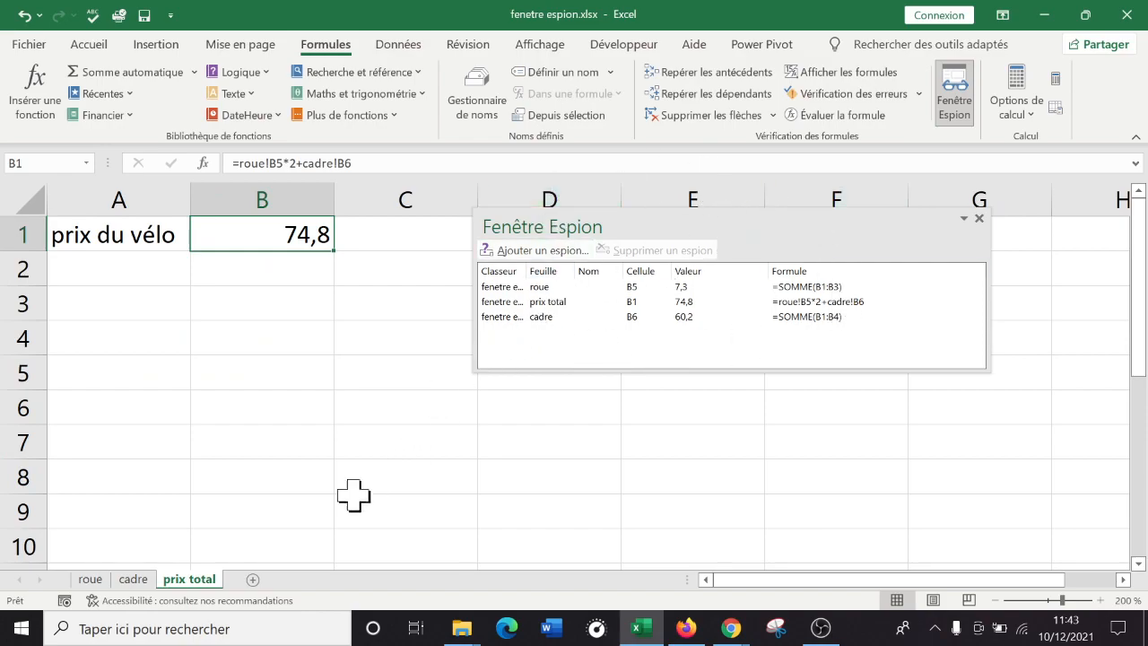
pyautogui.click(976, 217)
pyautogui.moveTo(692, 372); pyautogui.dragTo(695, 338)
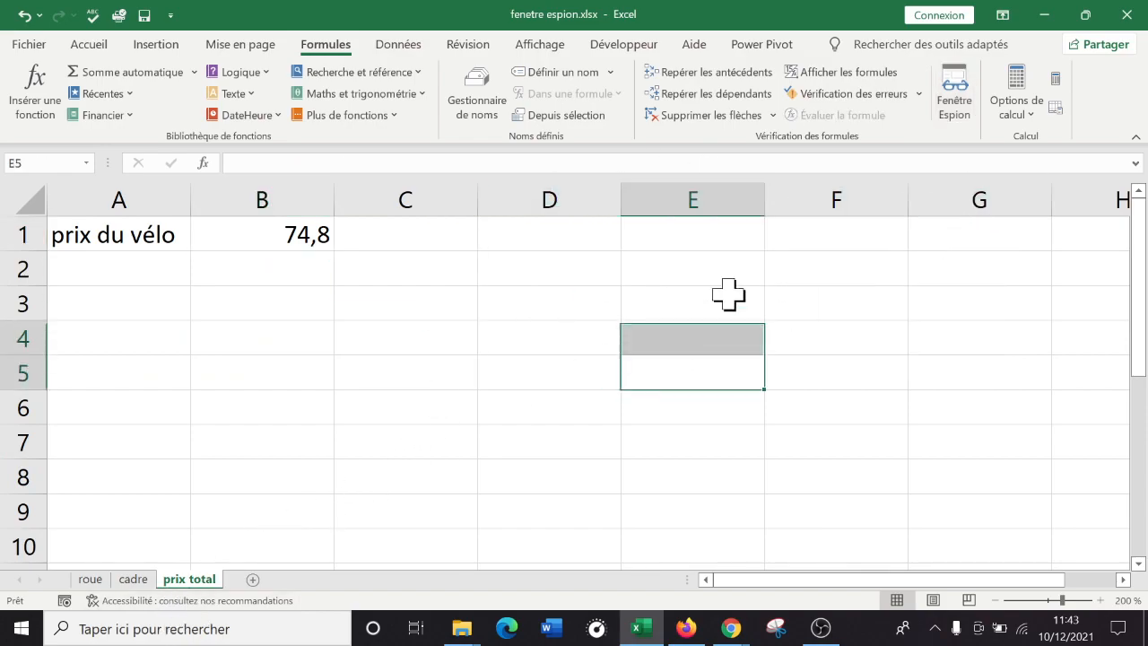
pyautogui.click(950, 115)
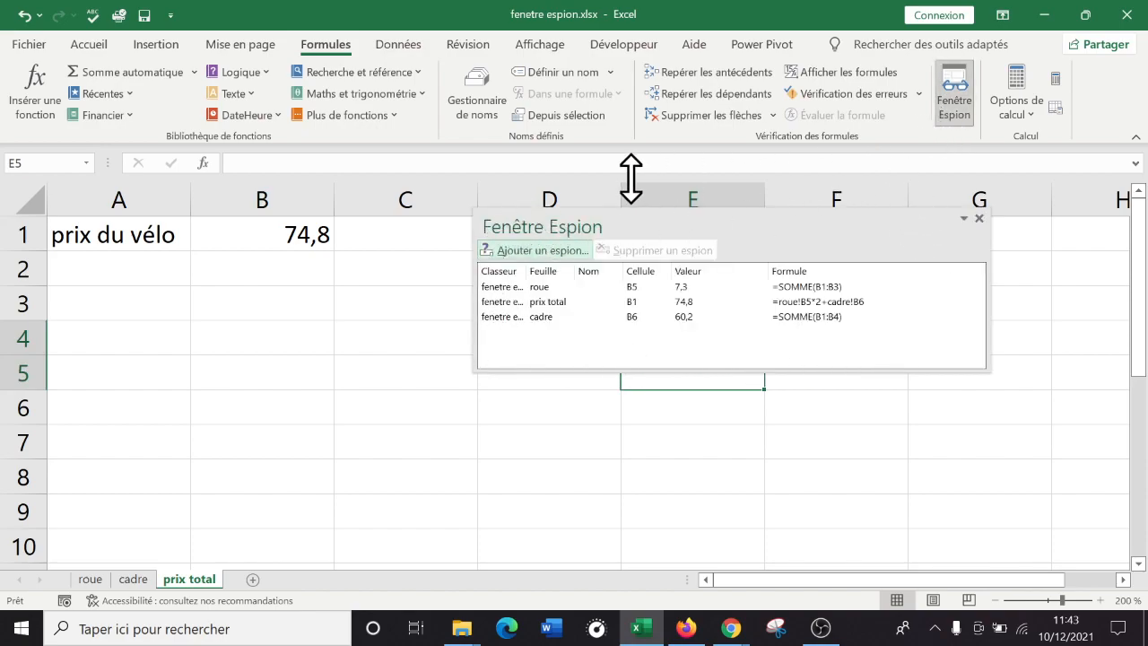
pyautogui.click(531, 303)
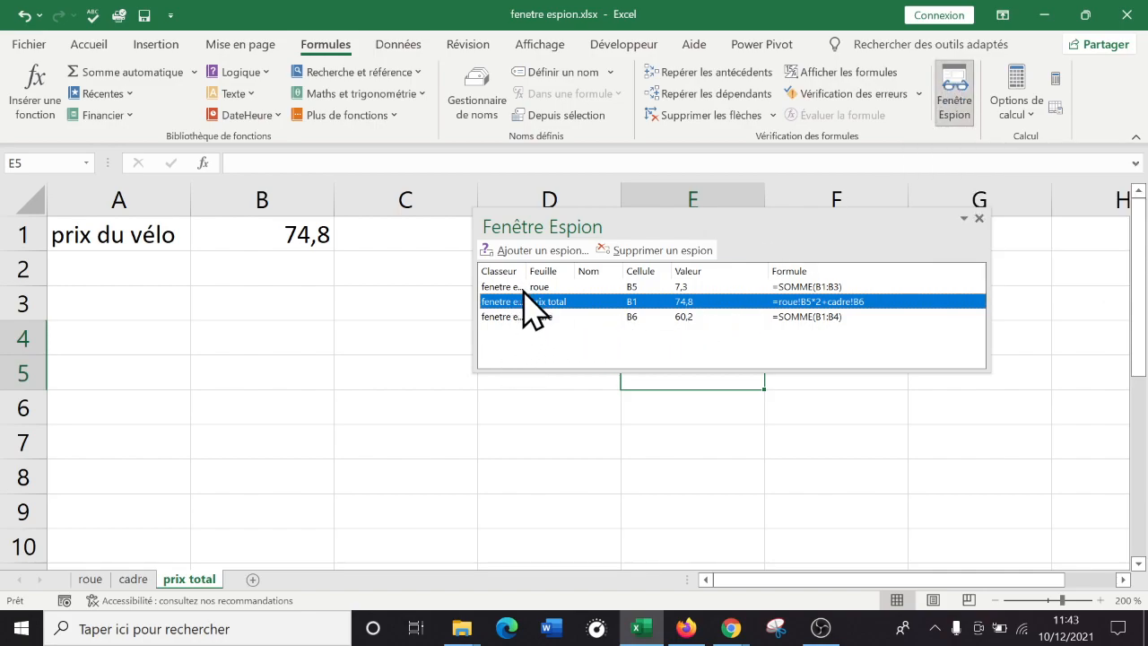
pyautogui.click(346, 396)
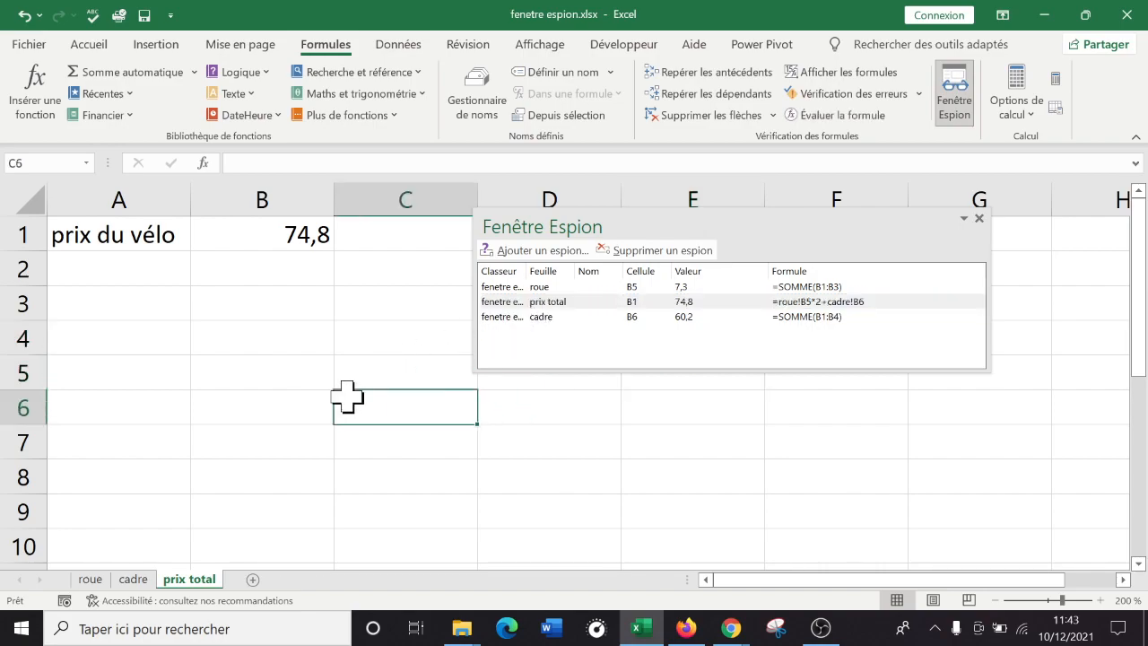